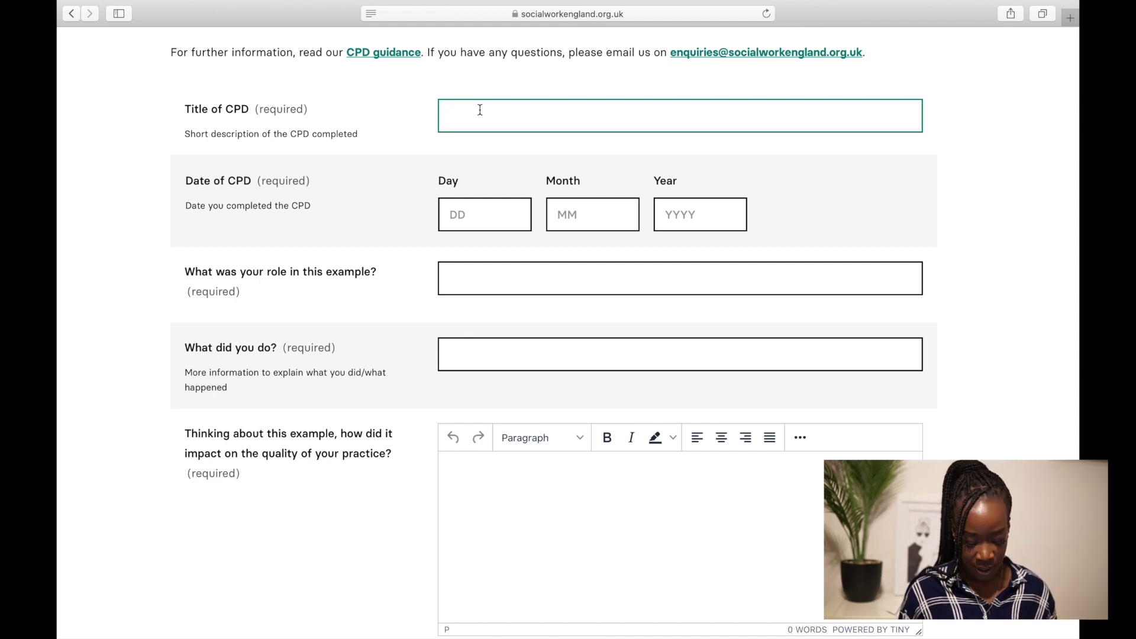
Enter the CPD title as "Reflective account following watching Damilola and Me - Documentary"
{"action": "type", "text": "Reflective ac"}
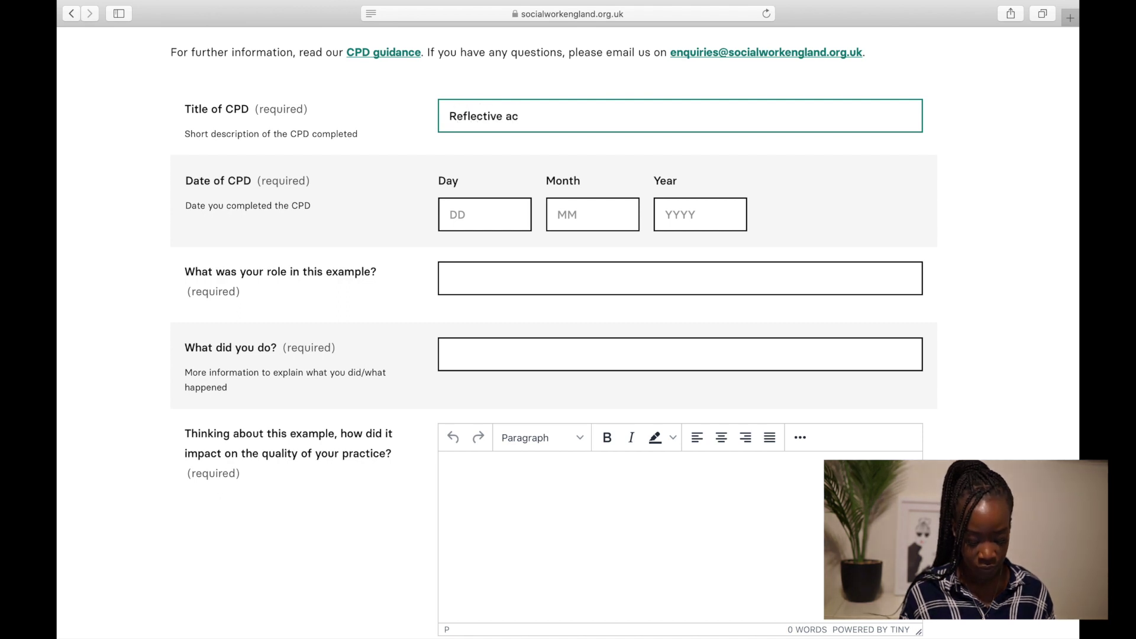
{"action": "type", "text": "count for"}
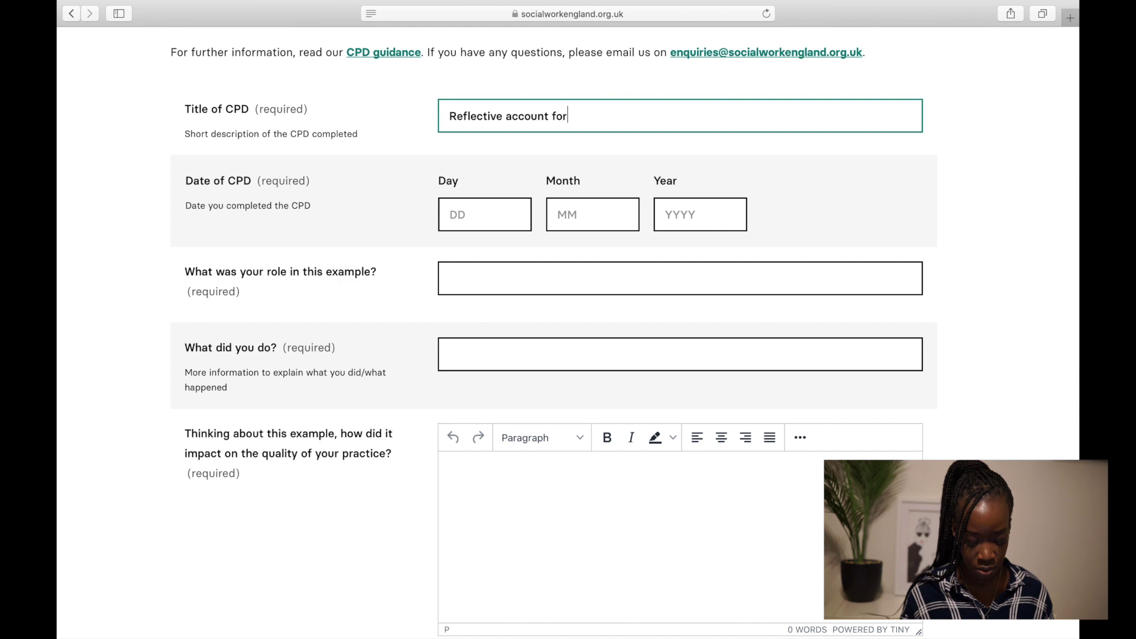
{"action": "key", "text": "BackSpace"}
{"action": "type", "text": "llowing "}
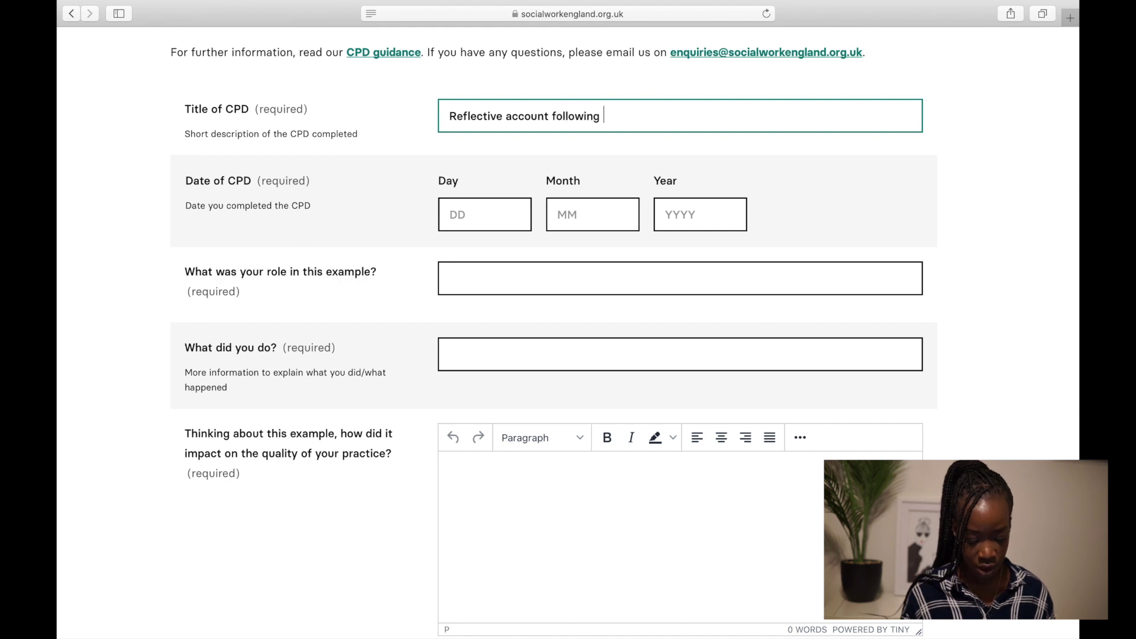
{"action": "type", "text": "watchin"}
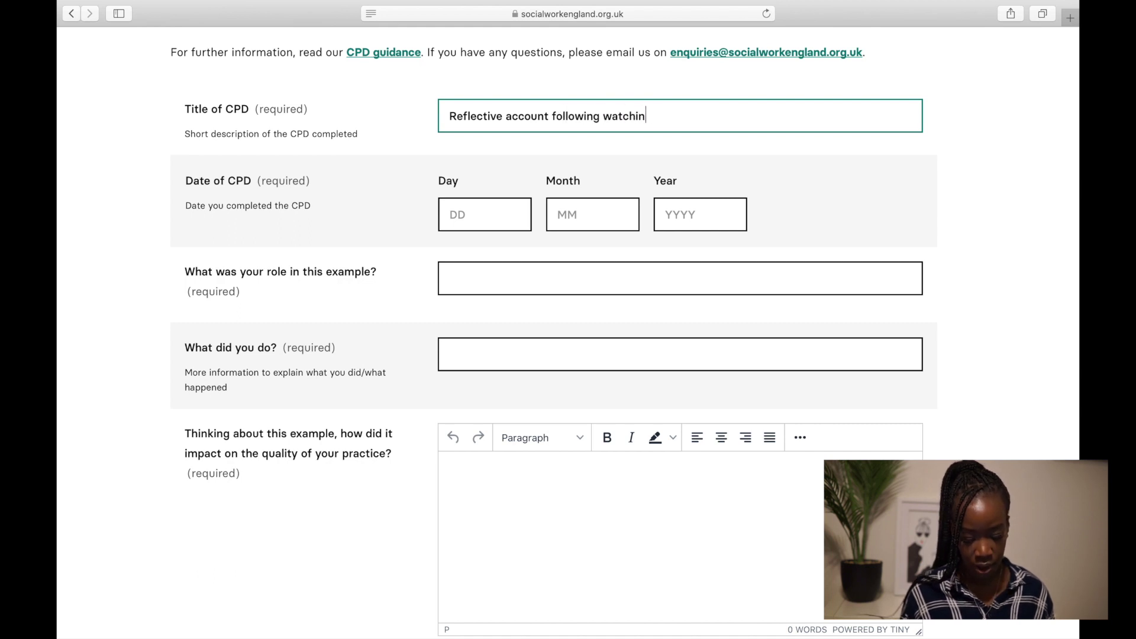
{"action": "type", "text": "g Damilola and "}
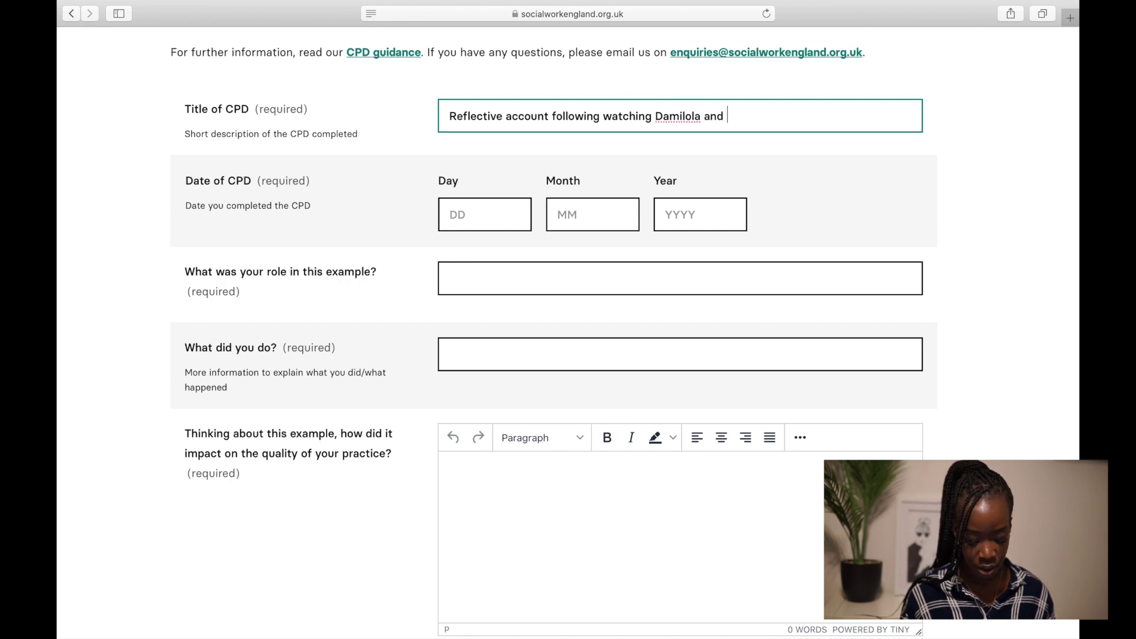
{"action": "type", "text": "Me - Docuenta"}
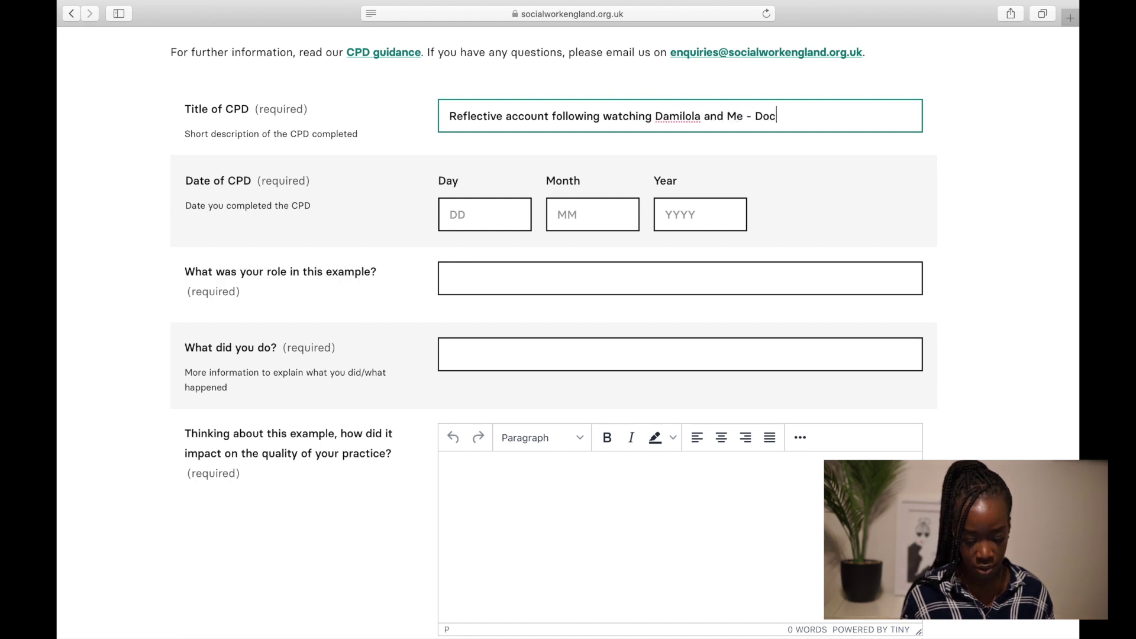
{"action": "key", "text": "BackSpace"}
{"action": "key", "text": "BackSpace"}
{"action": "type", "text": "mentary"}
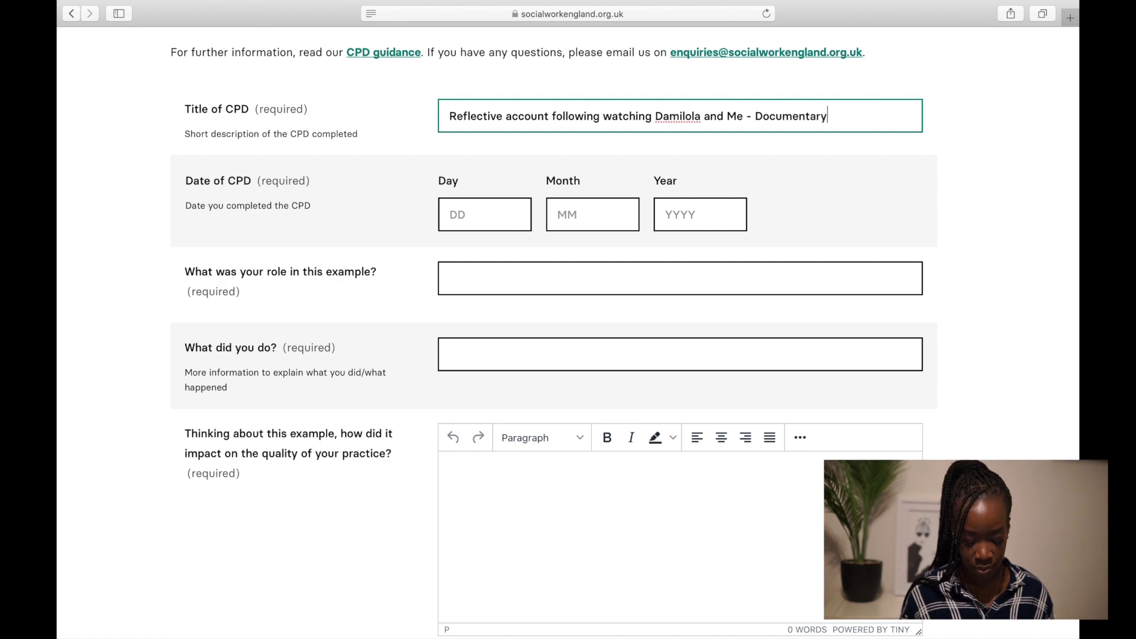
Give the role as "An observer" and describe what was done as "This was a documentary that I watched."
{"action": "left_click", "coordinate": [501, 207]}
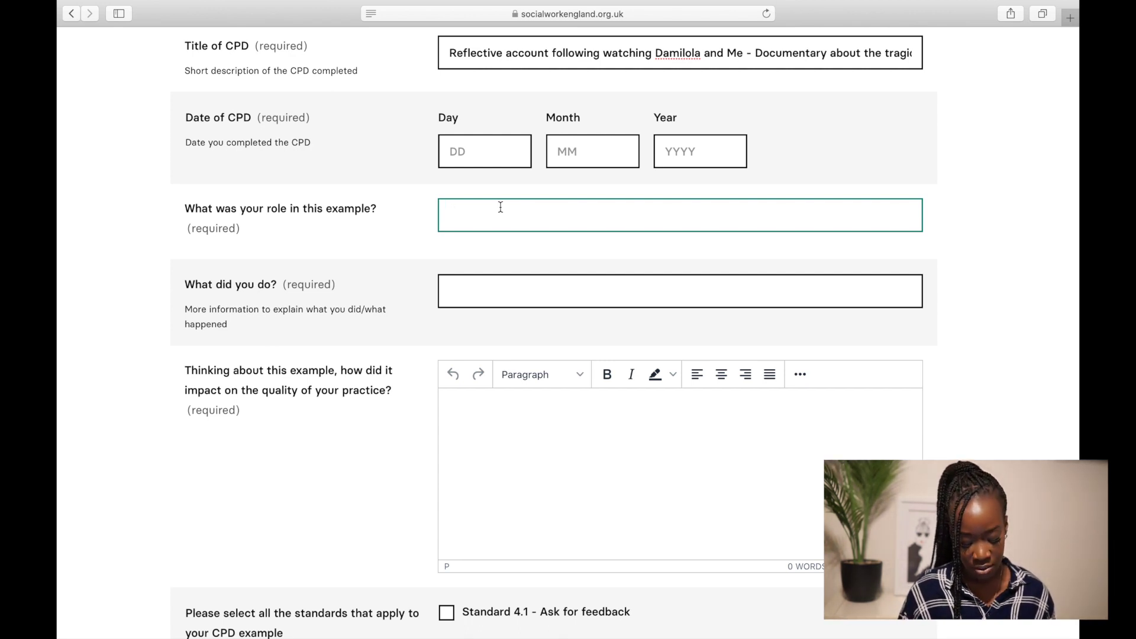
{"action": "type", "text": "An observer"}
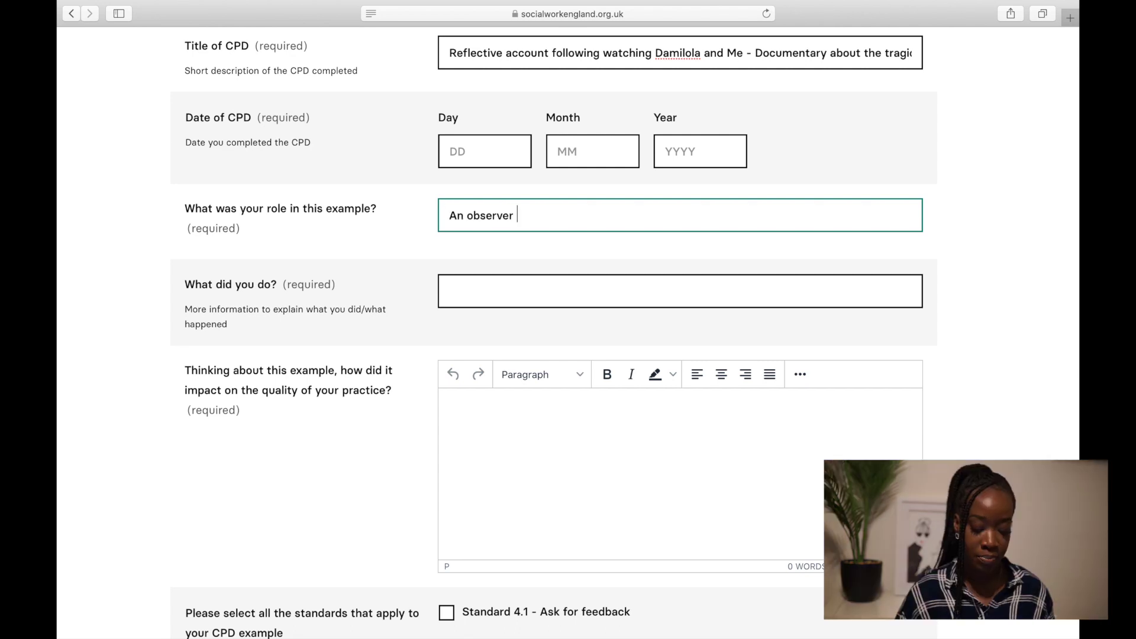
{"action": "left_click", "coordinate": [480, 288]}
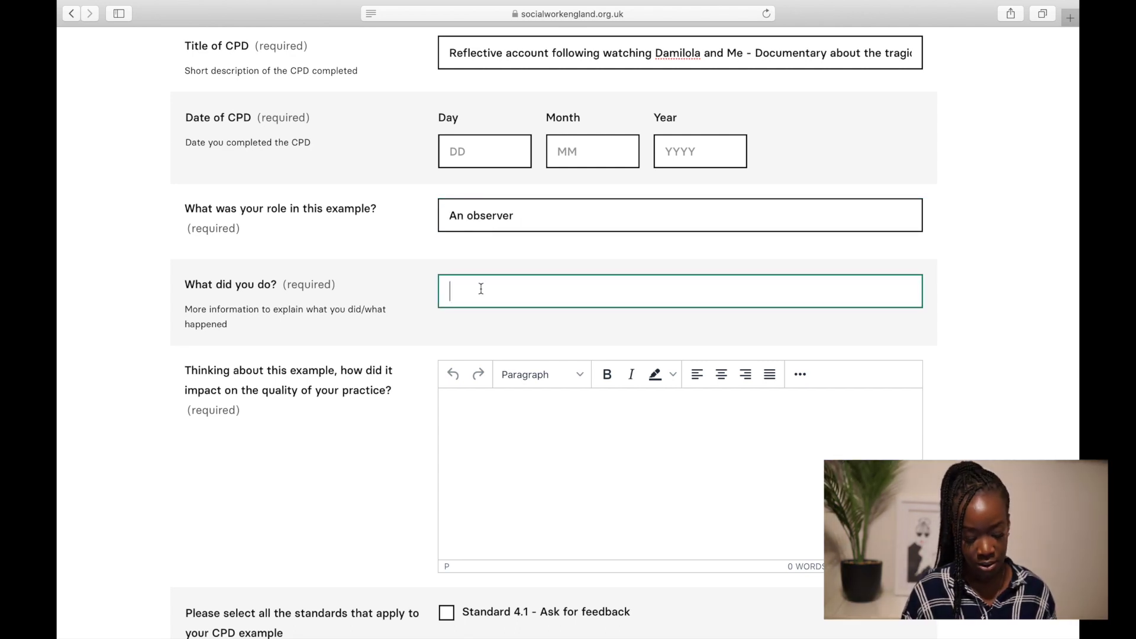
{"action": "type", "text": "This was a documenta"}
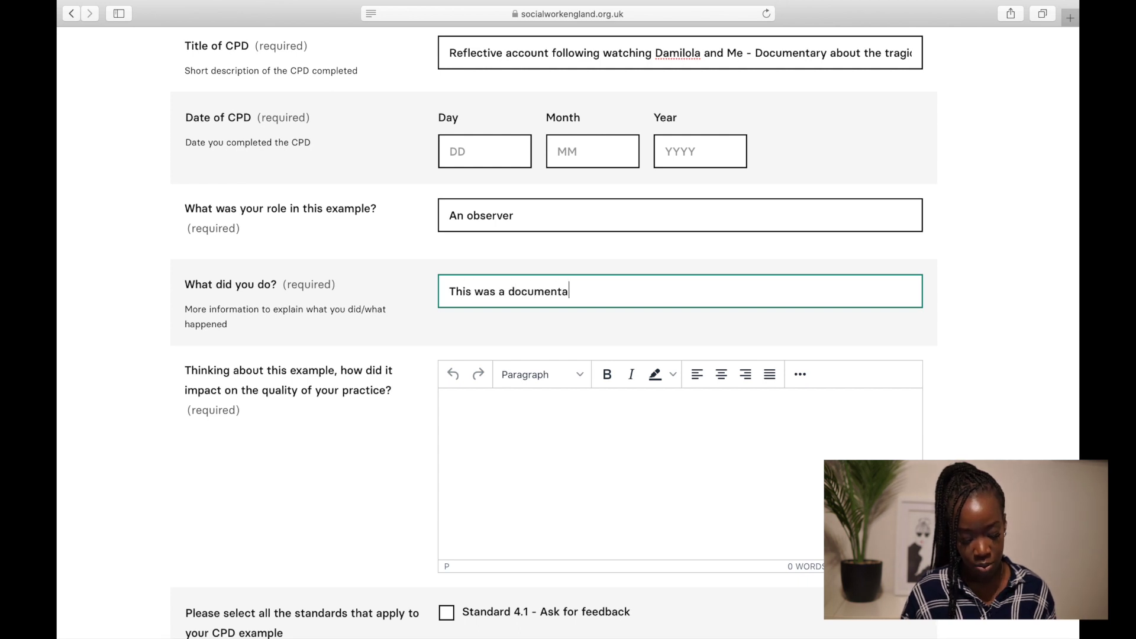
{"action": "type", "text": "ry that I wanted."}
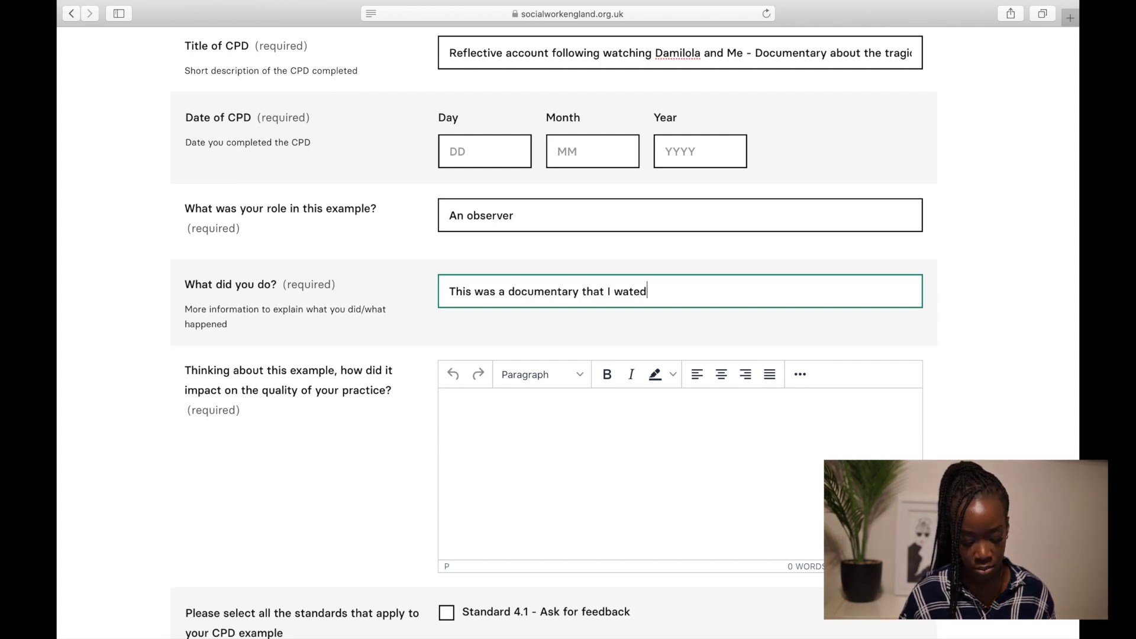
{"action": "key", "text": "BackSpace"}
{"action": "key", "text": "BackSpace"}
{"action": "key", "text": "BackSpace"}
{"action": "key", "text": "BackSpace"}
{"action": "key", "text": "BackSpace"}
{"action": "key", "text": "BackSpace"}
{"action": "type", "text": "tched."}
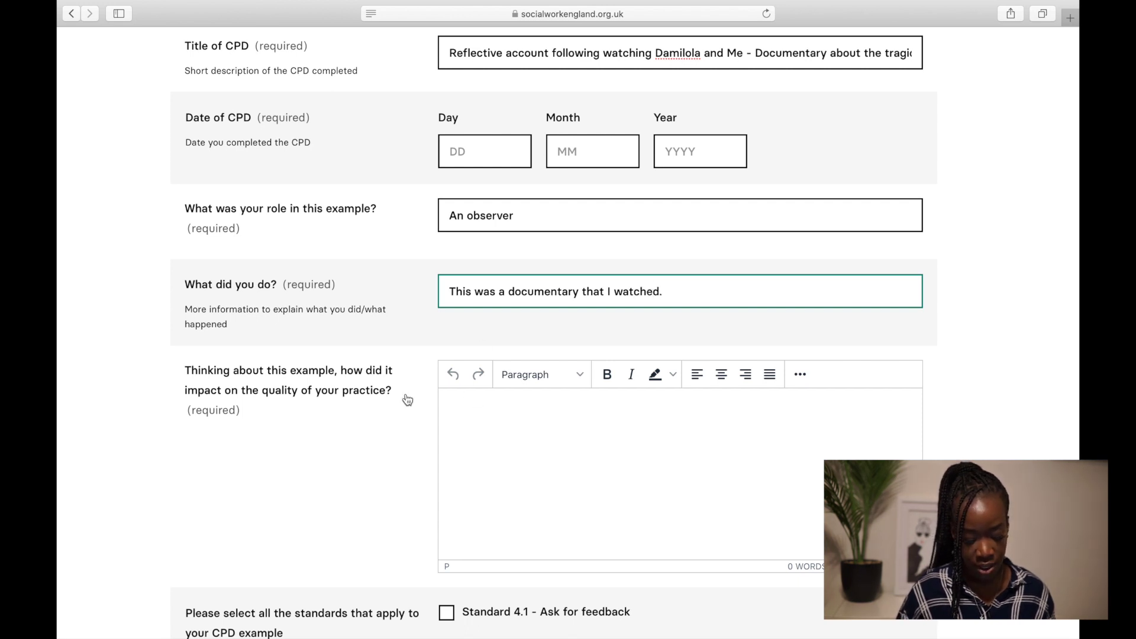
Begin the practice-impact answer with "Watching the Damilola and me documentary, resonated with me, due to the issues that were being shown to the viewers."
{"action": "scroll", "coordinate": [406, 396], "scroll_direction": "down", "scroll_amount": 5}
{"action": "scroll", "coordinate": [406, 397], "scroll_direction": "down", "scroll_amount": 2}
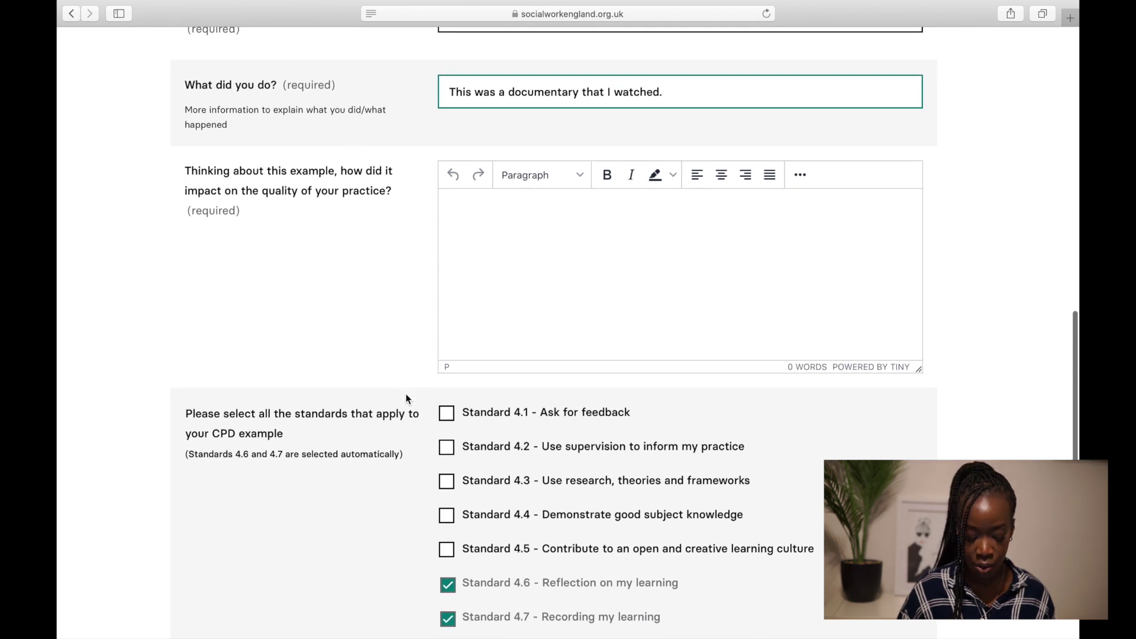
{"action": "scroll", "coordinate": [406, 392], "scroll_direction": "down", "scroll_amount": 1}
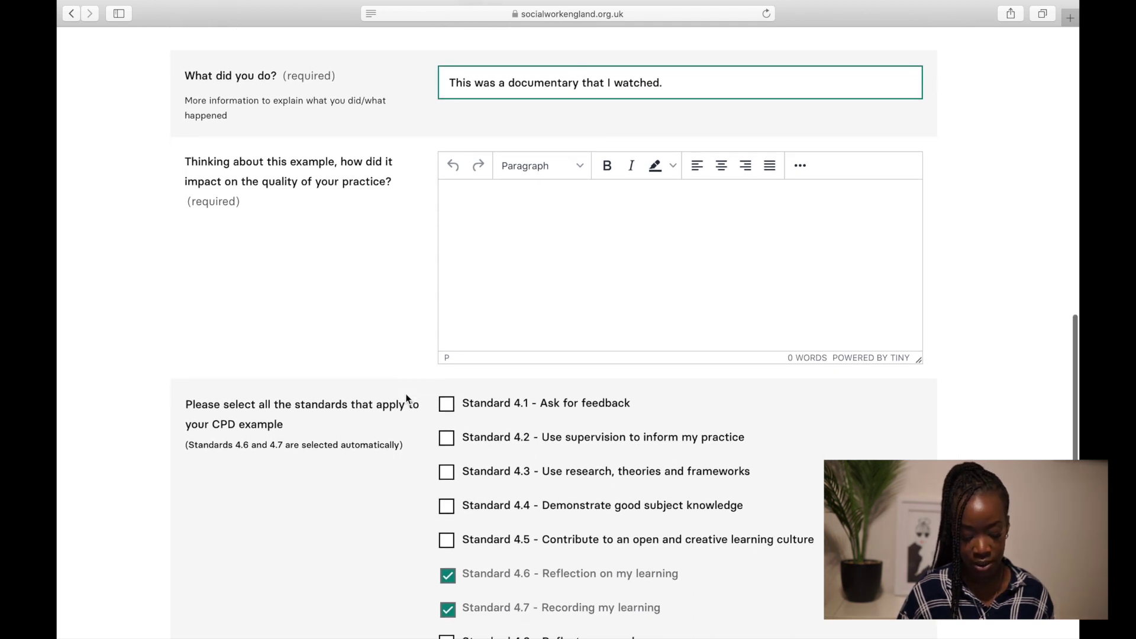
{"action": "scroll", "coordinate": [406, 392], "scroll_direction": "up", "scroll_amount": 1}
{"action": "left_click", "coordinate": [500, 325]}
{"action": "type", "text": "Watchh"}
{"action": "key", "text": "XF86AudioLowerVolume"}
{"action": "type", "text": "ng the Damilola and me"}
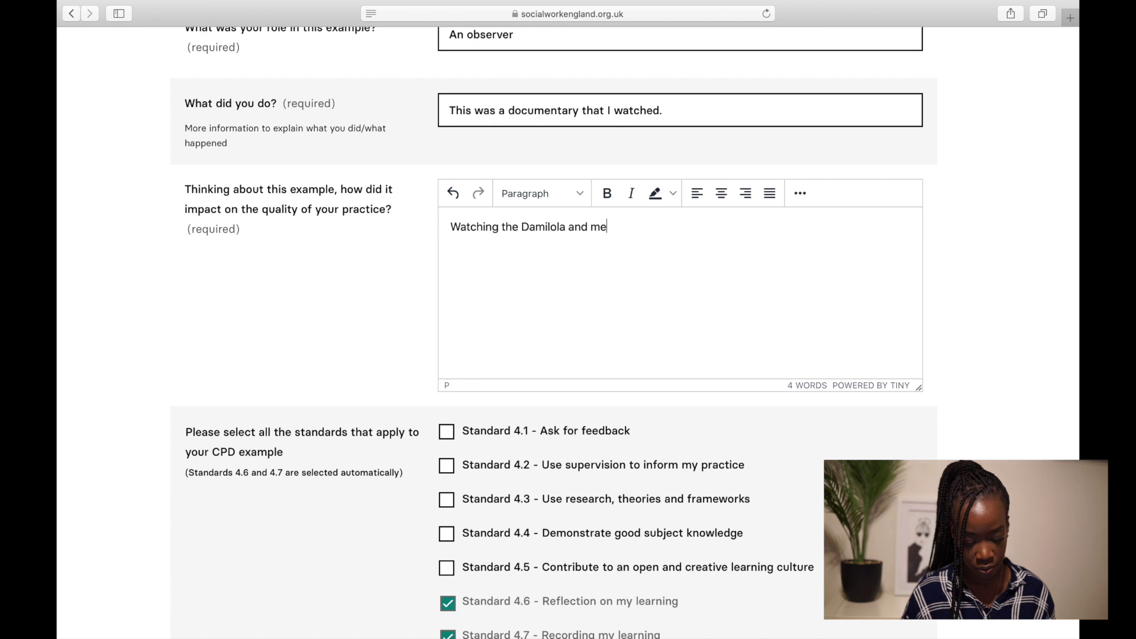
{"action": "type", "text": " documentary, resonated with me"}
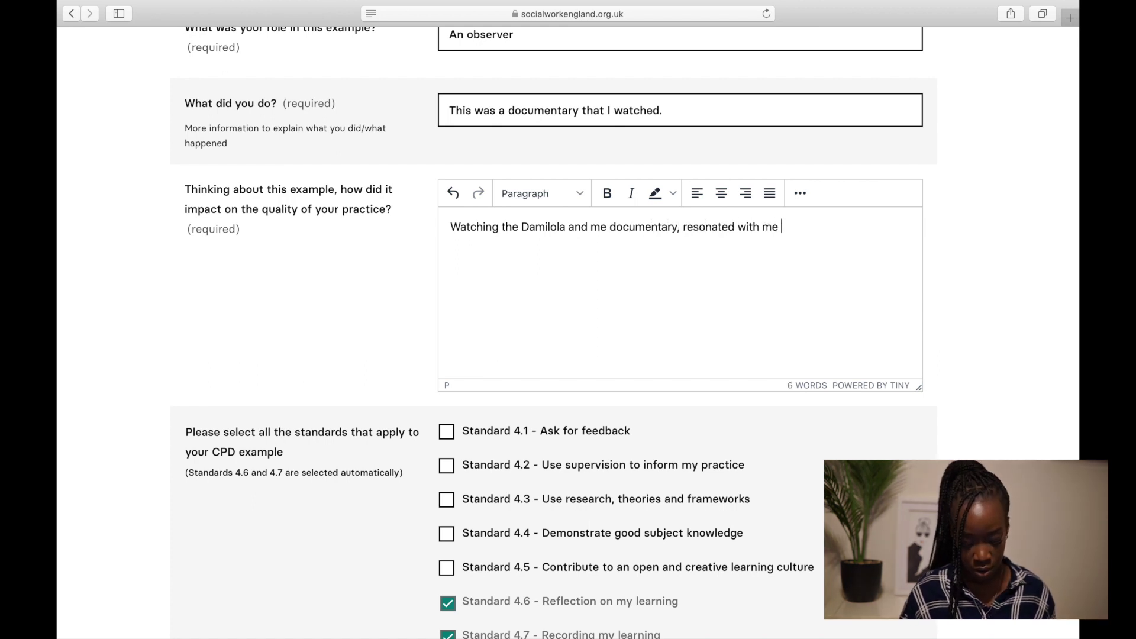
{"action": "key", "text": "BackSpace"}
{"action": "type", "text": ", due to the issues that "}
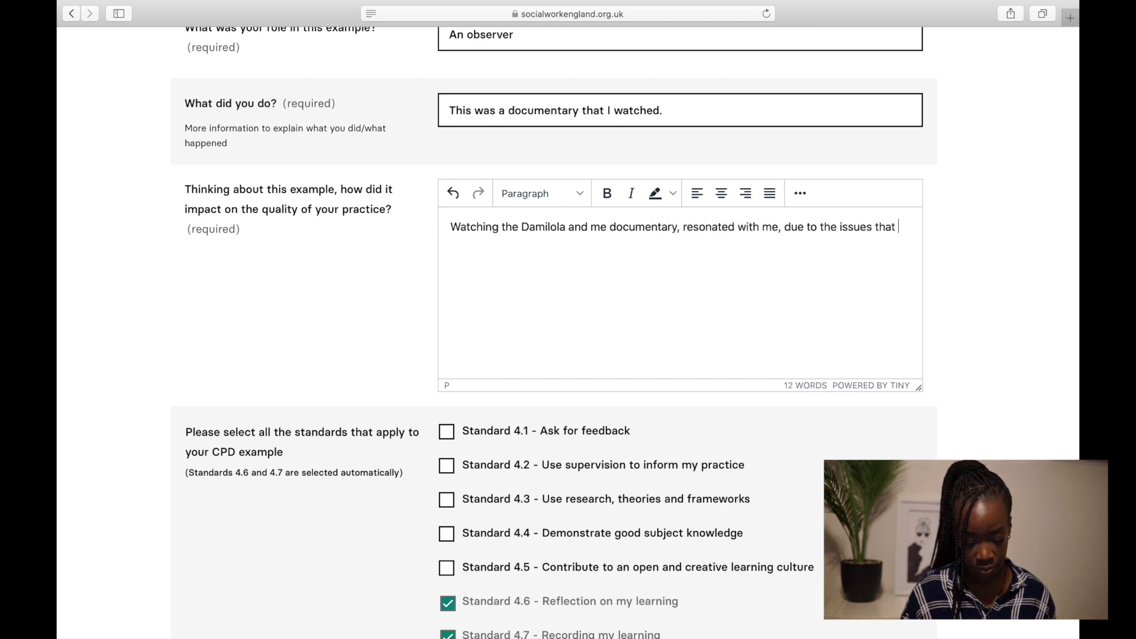
{"action": "type", "text": "were bein"}
{"action": "type", "text": "g shown and"}
{"action": "key", "text": "BackSpace"}
{"action": "key", "text": "BackSpace"}
{"action": "key", "text": "BackSpace"}
{"action": "key", "text": "BackSpace"}
{"action": "type", "text": "to the viewers."}
Start a second paragraph in the practice-impact answer: "The documentary was a 'real' life experience detailing the poverty and deprivation"
{"action": "key", "text": "Return"}
{"action": "key", "text": "Return"}
{"action": "type", "text": "The documentary was as real"}
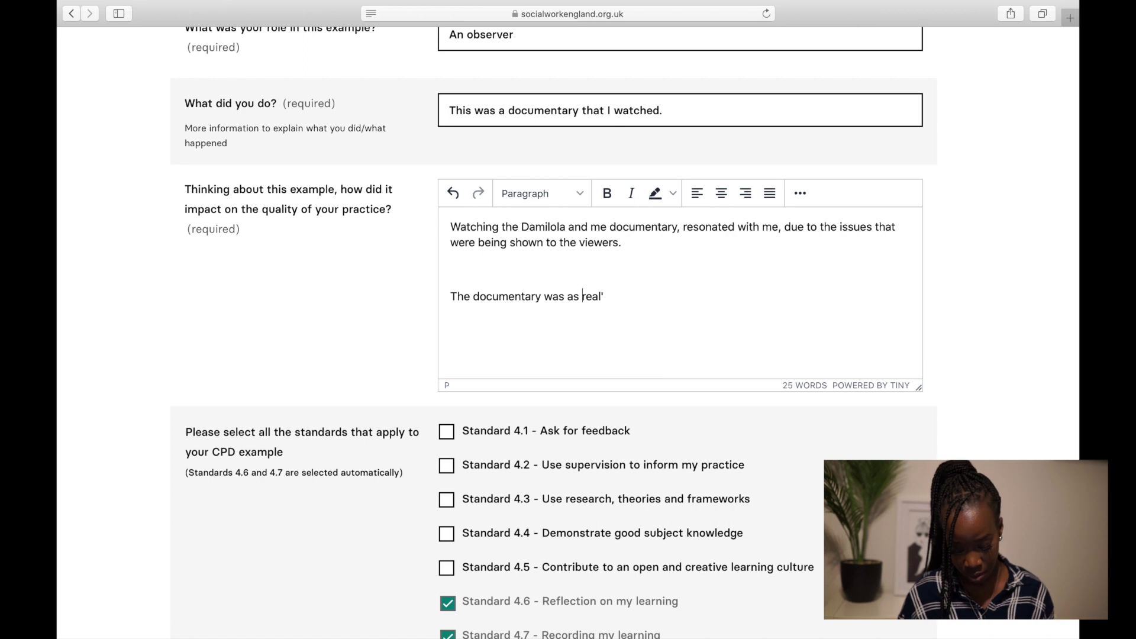
{"action": "type", "text": "'"}
{"action": "key", "text": "Left"}
{"action": "key", "text": "BackSpace"}
{"action": "key", "text": "BackSpace"}
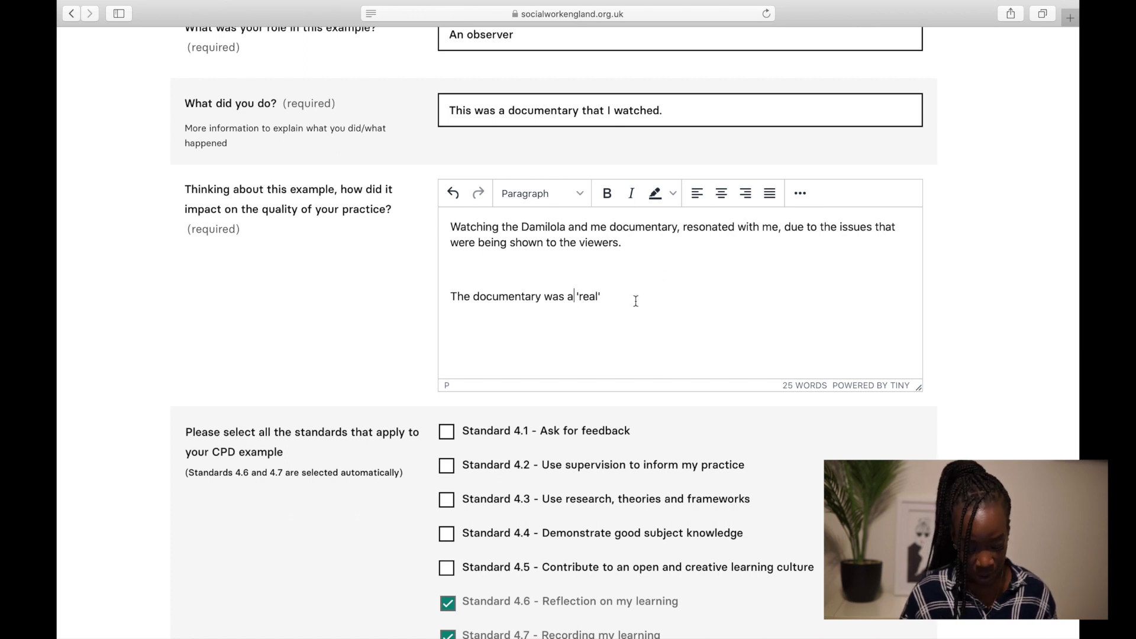
{"action": "type", "text": "life experience detailing the poverty and deprivation "}
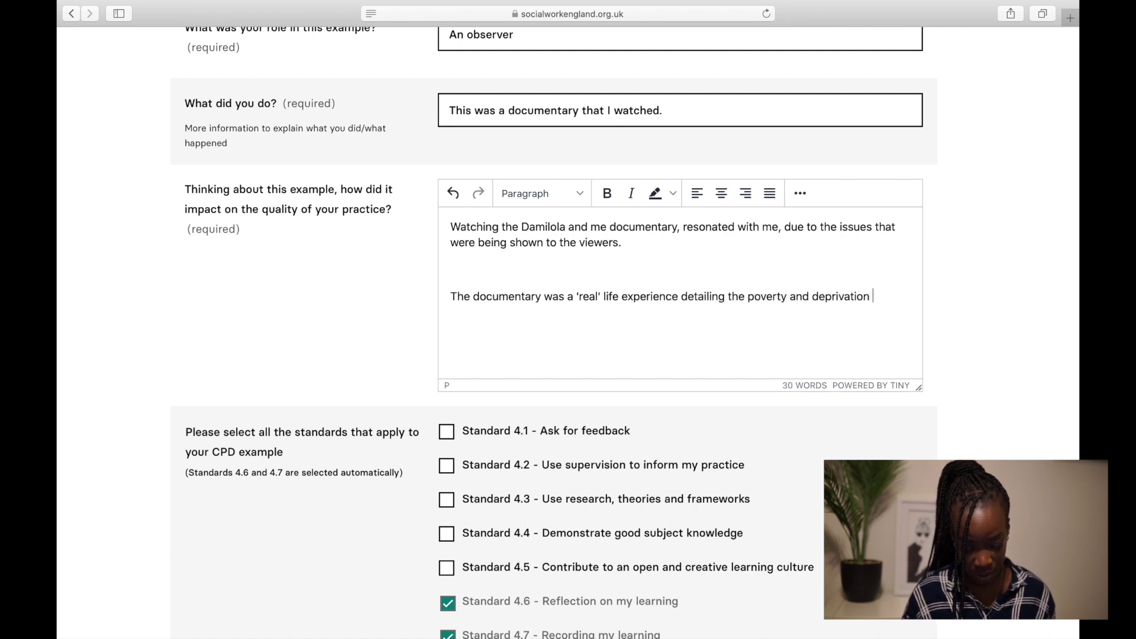
Finish the second paragraph's sentence with "that families can experience and the approach that the local authorities had to it."
{"action": "type", "text": "that families can expereience and the approach that th l"}
{"action": "key", "text": "BackSpace"}
{"action": "type", "text": "local authorities had to it."}
Start a third paragraph: "In the documentary, we watched how the media described the families who lived in the North Peckham"
{"action": "key", "text": "Return"}
{"action": "key", "text": "Return"}
{"action": "type", "text": "In the documentart"}
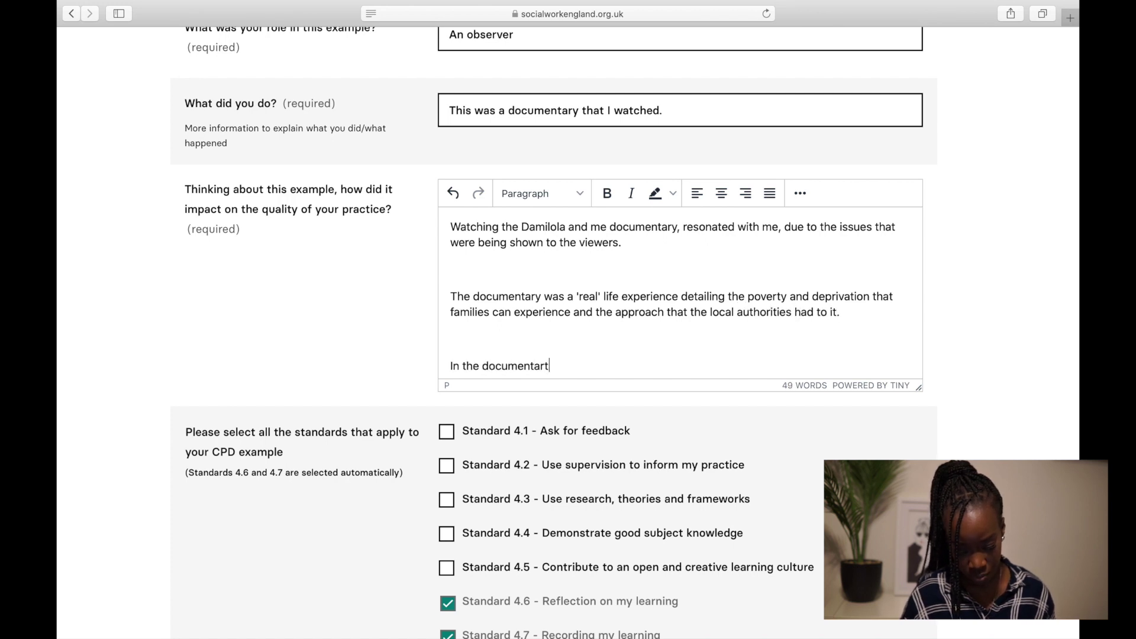
{"action": "key", "text": "BackSpace"}
{"action": "type", "text": "y, we watched how the media descr"}
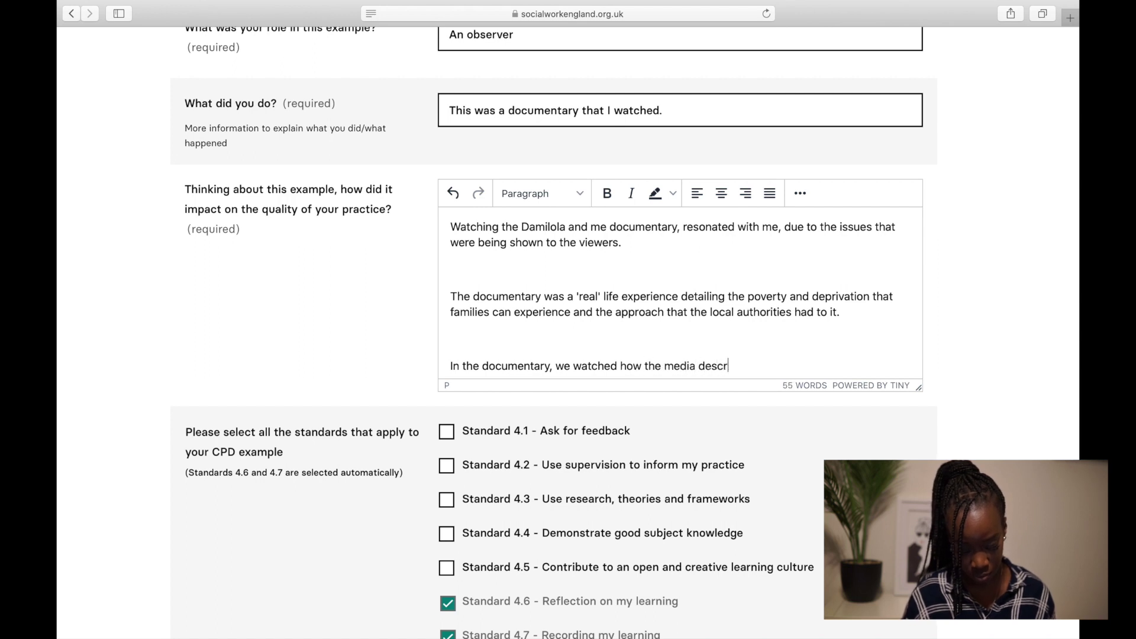
{"action": "type", "text": "ibed the families who lived in the N"}
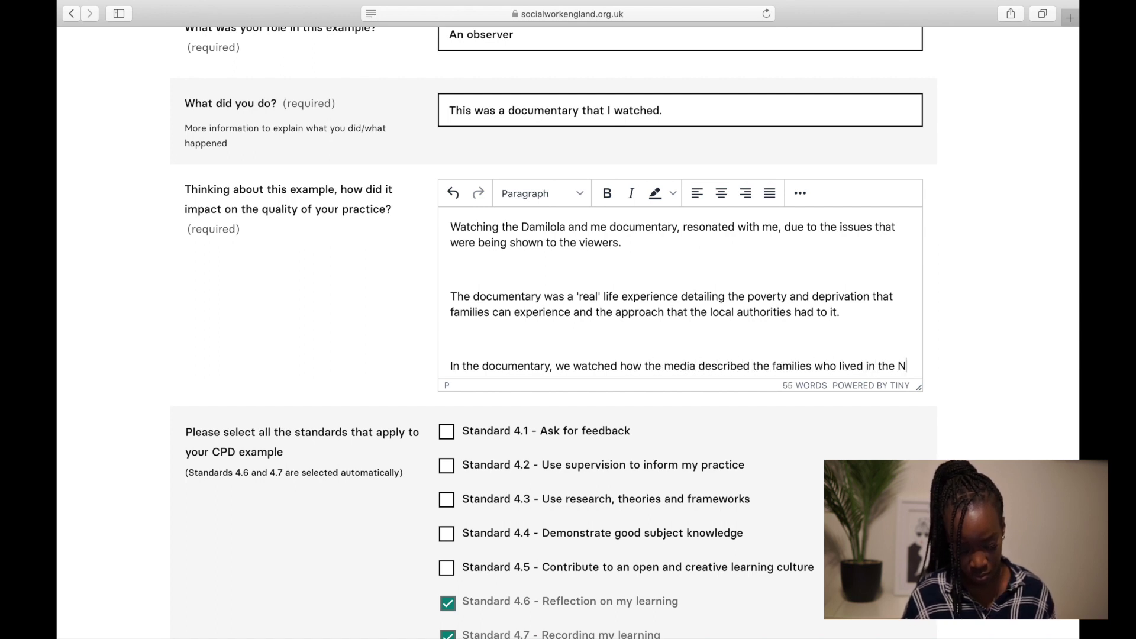
{"action": "type", "text": "orth Peckham "}
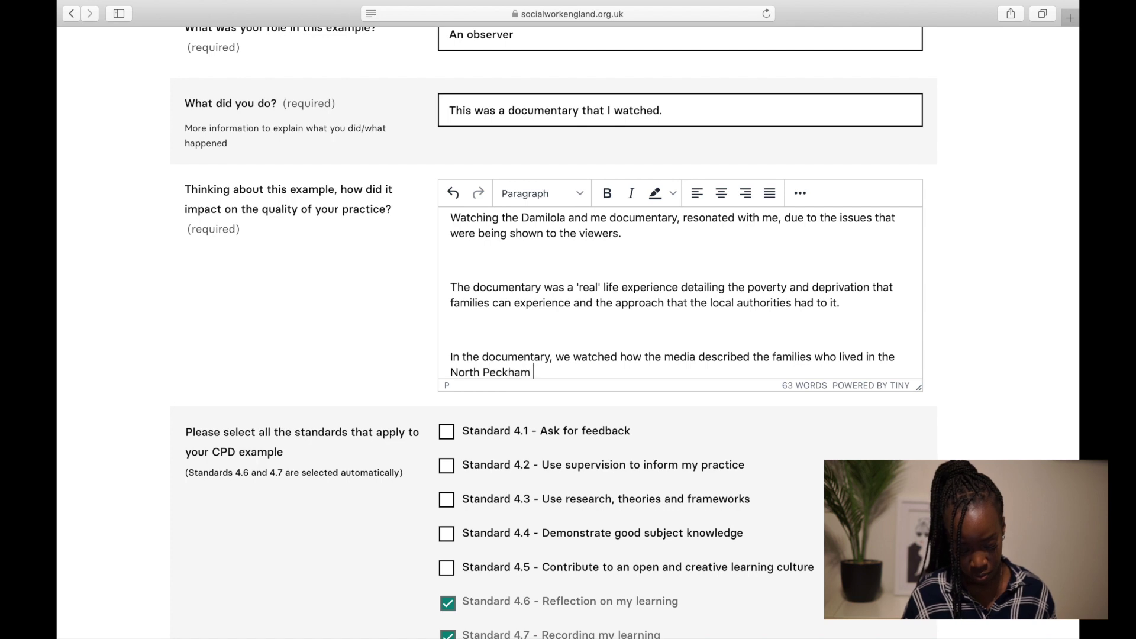
Complete the third paragraph with "estate and how the stereotypical views about the residents, led to children and adults being labelled."
{"action": "type", "text": "estate and how the stereoty"}
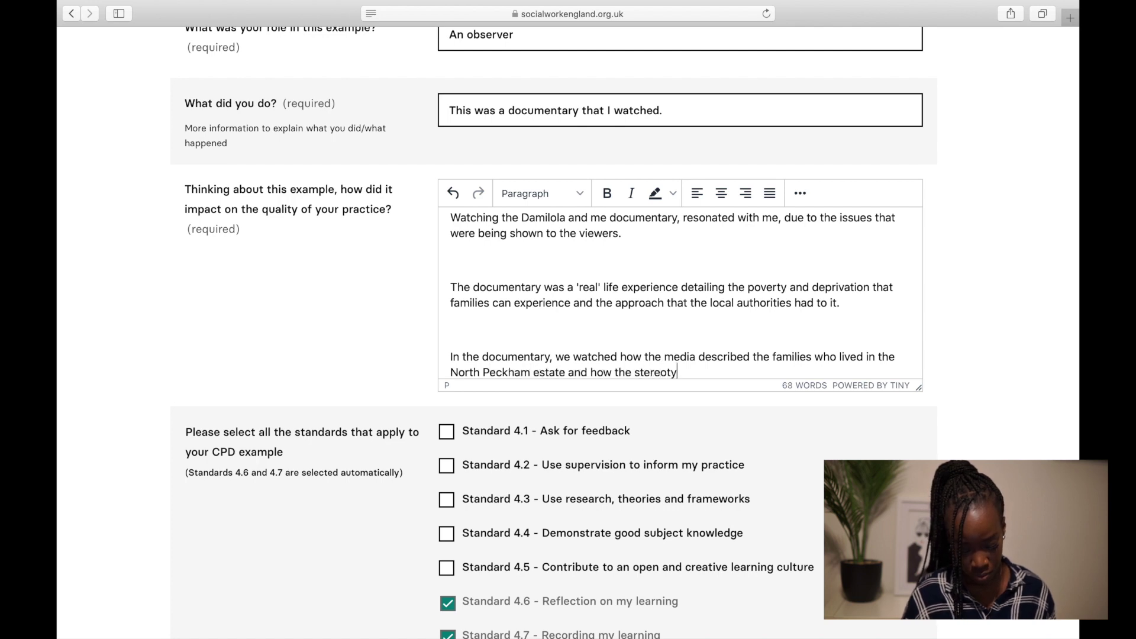
{"action": "type", "text": "pical views about the residents"}
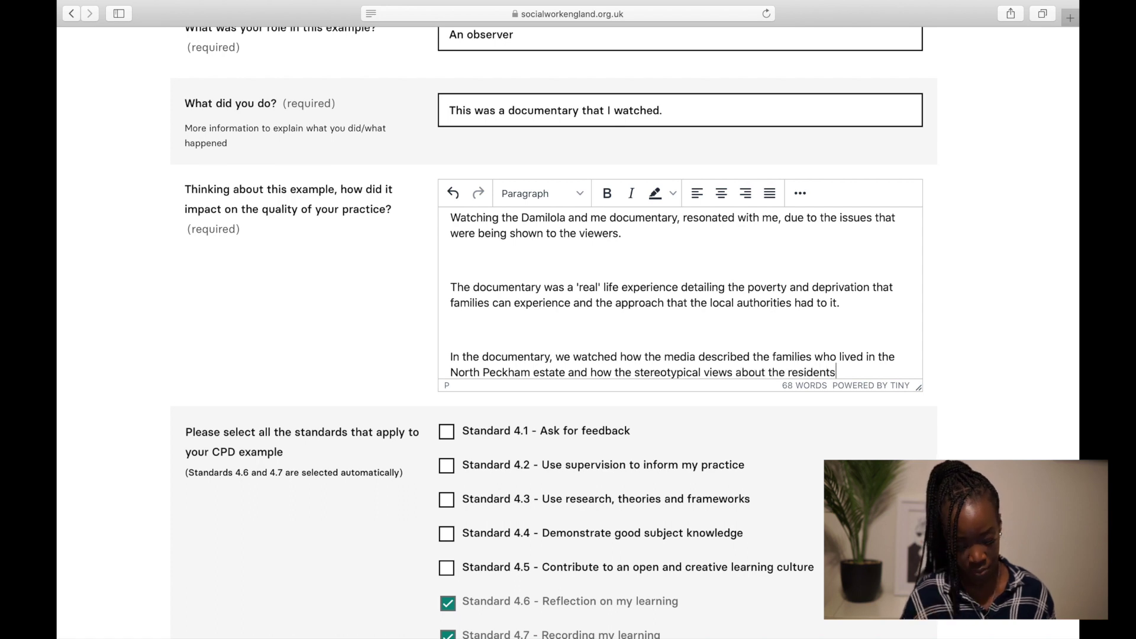
{"action": "type", "text": ", led to "}
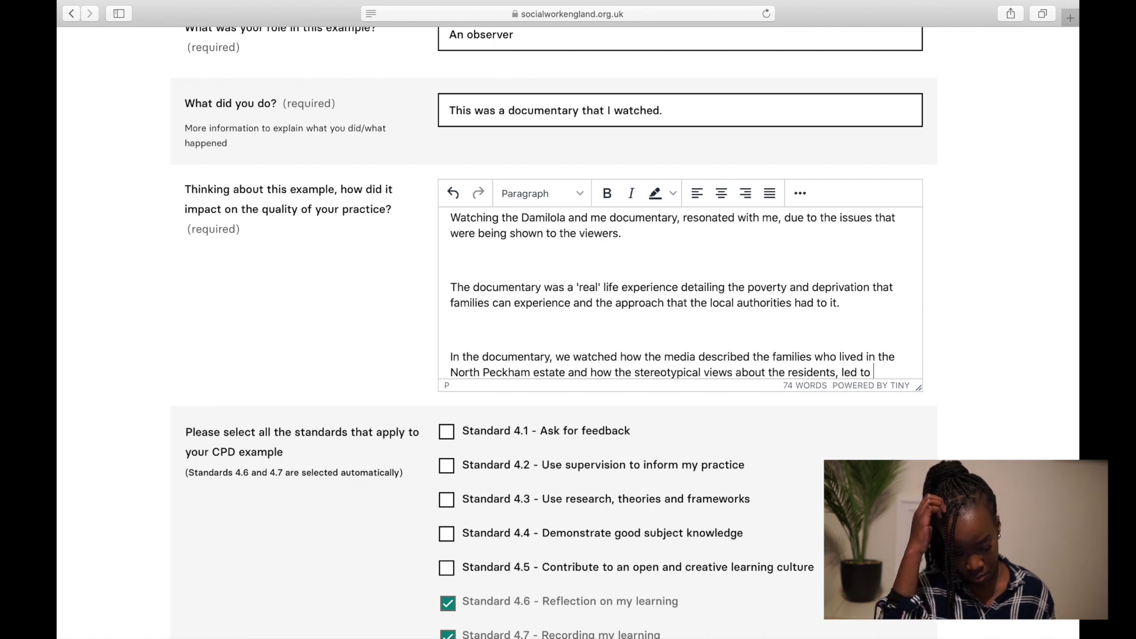
{"action": "type", "text": "children being"}
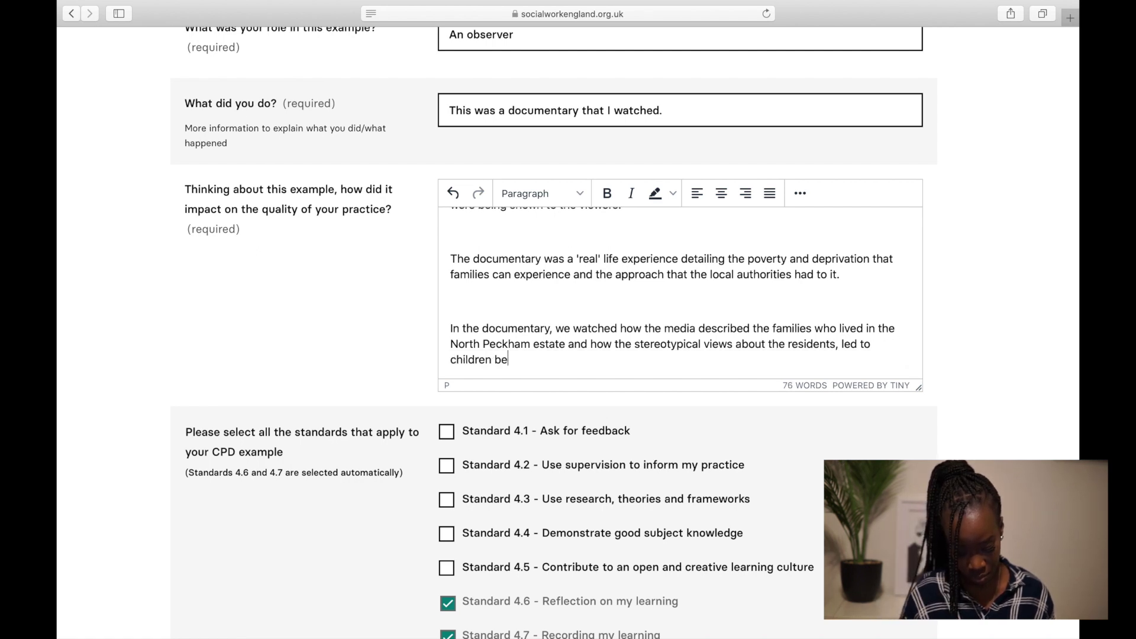
{"action": "key", "text": "BackSpace"}
{"action": "key", "text": "BackSpace"}
{"action": "key", "text": "BackSpace"}
{"action": "key", "text": "BackSpace"}
{"action": "type", "text": "and ad"}
{"action": "key", "text": "BackSpace"}
{"action": "key", "text": "BackSpace"}
{"action": "type", "text": "adults being labelled as"}
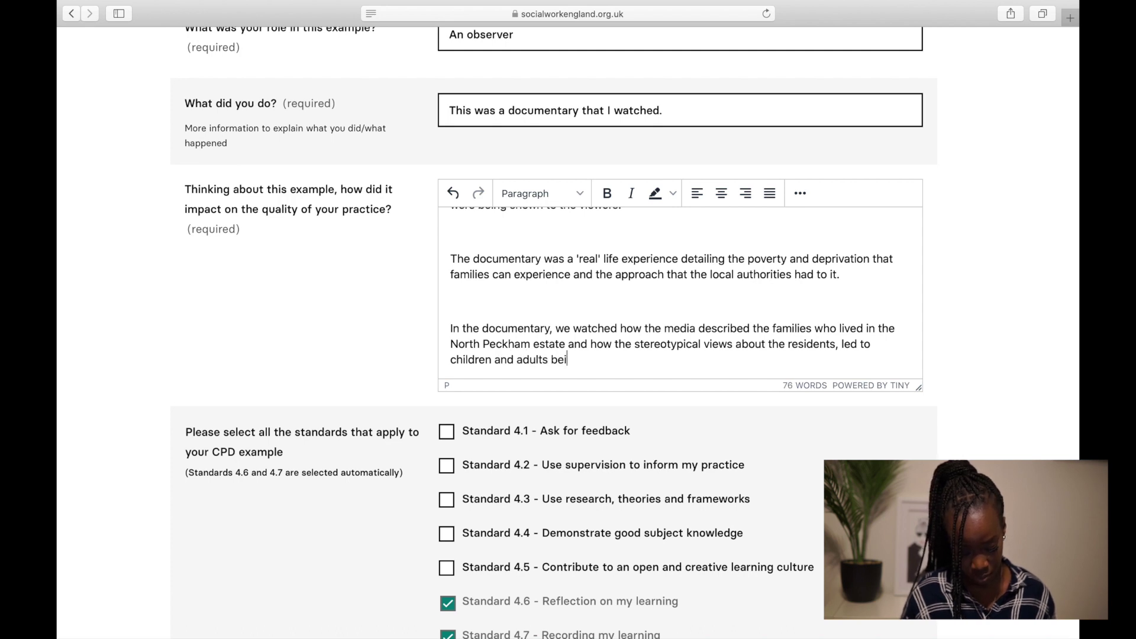
{"action": "key", "text": "BackSpace"}
{"action": "key", "text": "BackSpace"}
{"action": "key", "text": "BackSpace"}
{"action": "type", "text": "."}
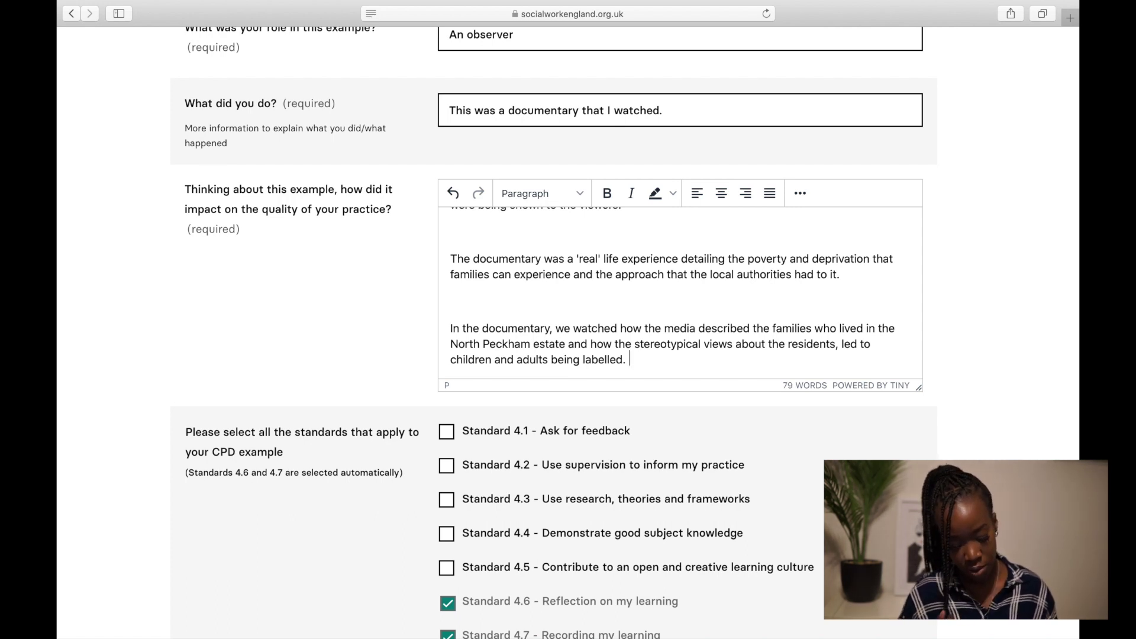
Start a fourth paragraph: "The documentary also allowed me to delve into my experiences growing up in an"
{"action": "key", "text": "Return"}
{"action": "type", "text": "The "}
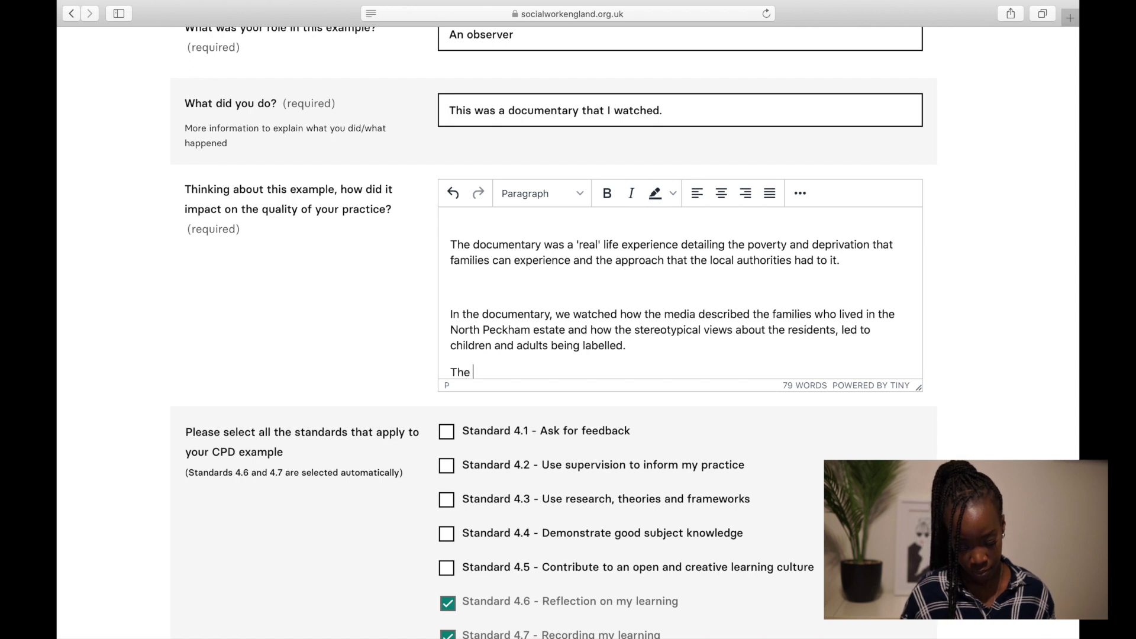
{"action": "type", "text": "documentart ab"}
{"action": "key", "text": "BackSpace"}
{"action": "key", "text": "BackSpace"}
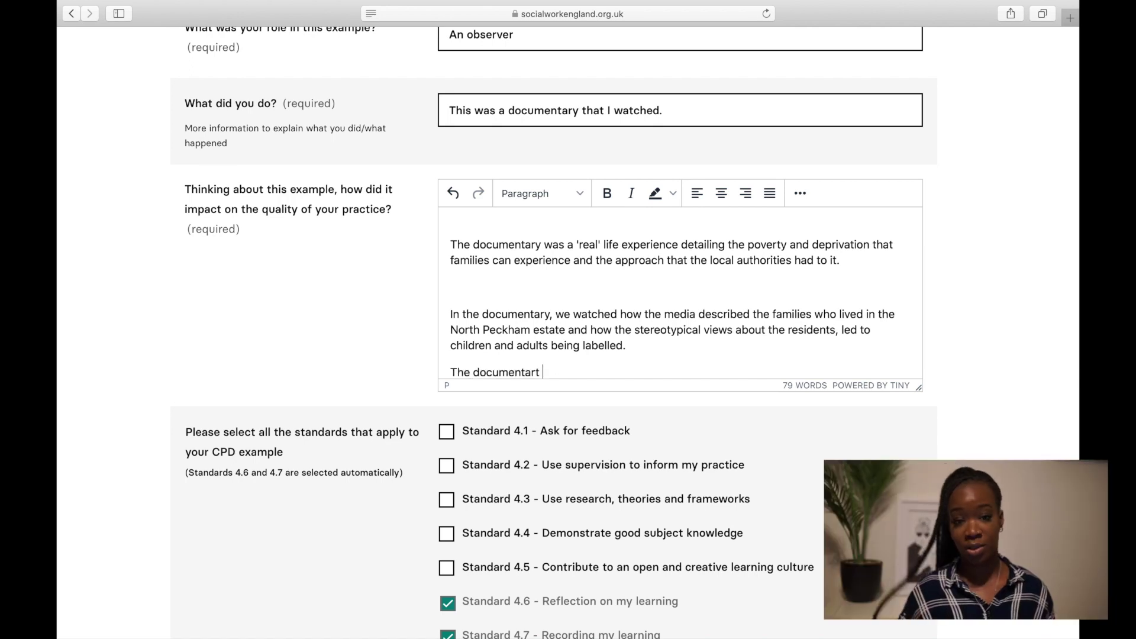
{"action": "type", "text": "also "}
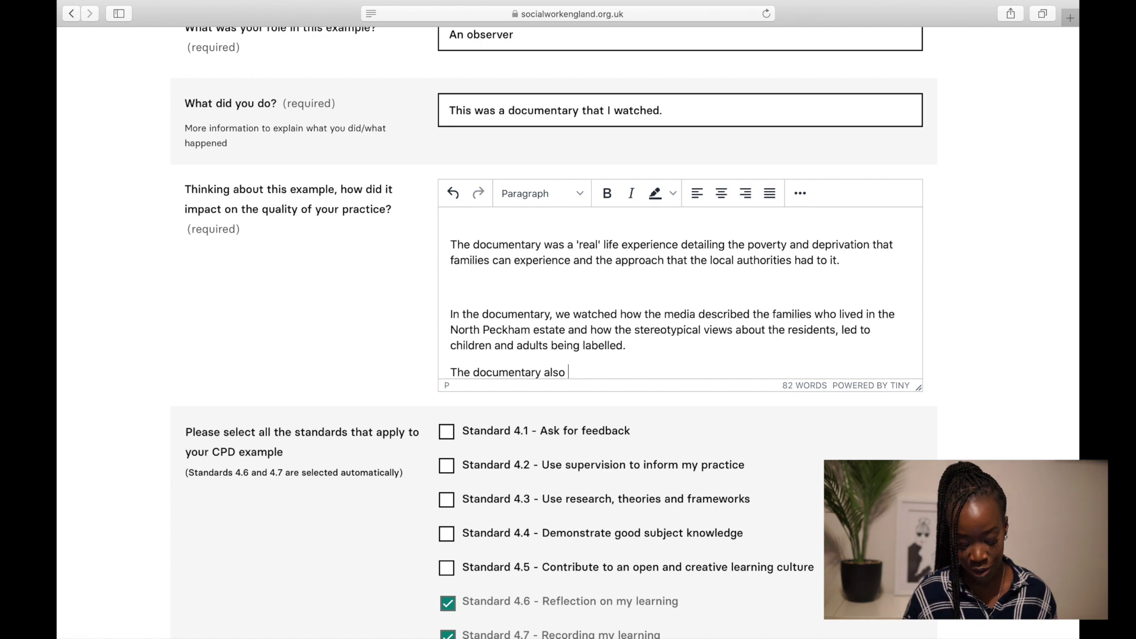
{"action": "type", "text": "allowed me to del"}
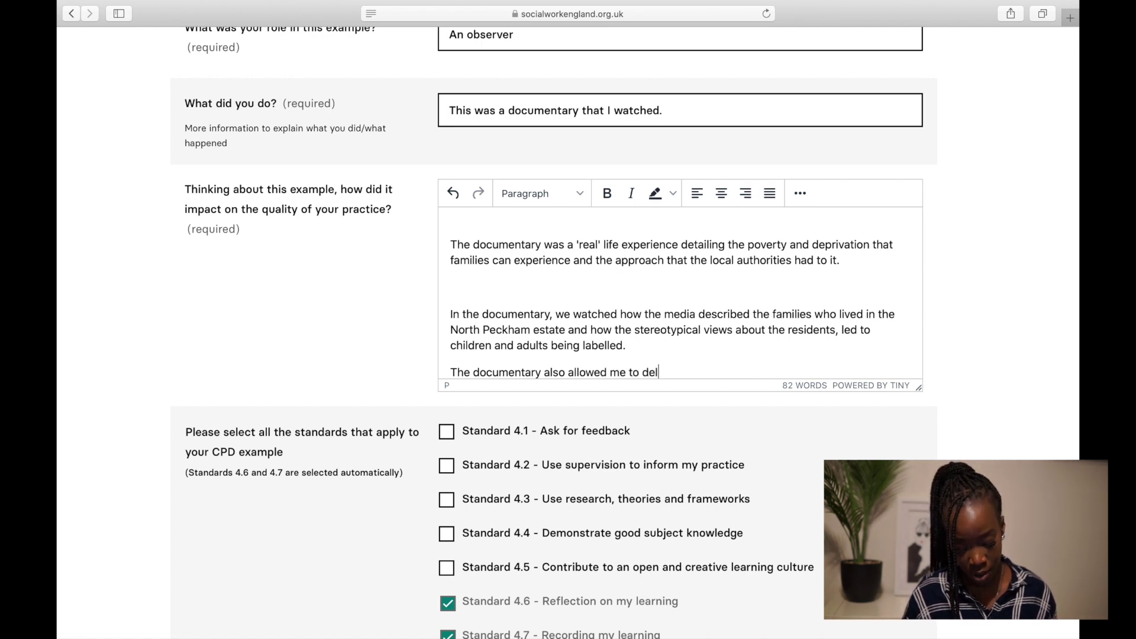
{"action": "type", "text": "ve into my experience growing"}
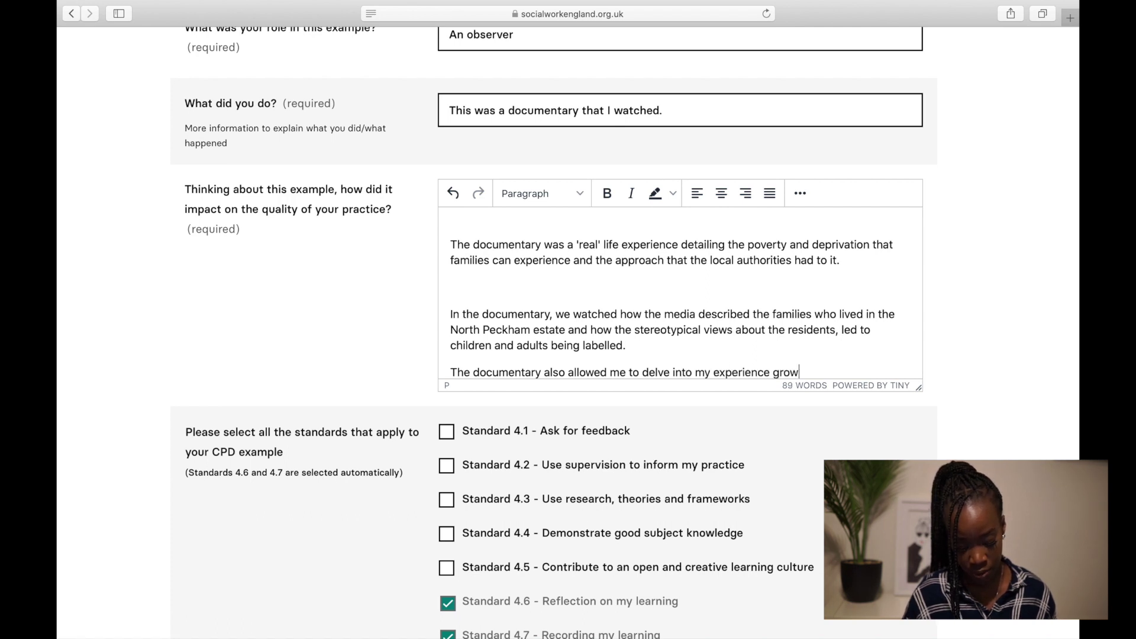
{"action": "key", "text": "BackSpace"}
{"action": "key", "text": "BackSpace"}
{"action": "key", "text": "BackSpace"}
{"action": "key", "text": "BackSpace"}
{"action": "key", "text": "BackSpace"}
{"action": "key", "text": "BackSpace"}
{"action": "key", "text": "BackSpace"}
{"action": "key", "text": "BackSpace"}
{"action": "type", "text": "s g"}
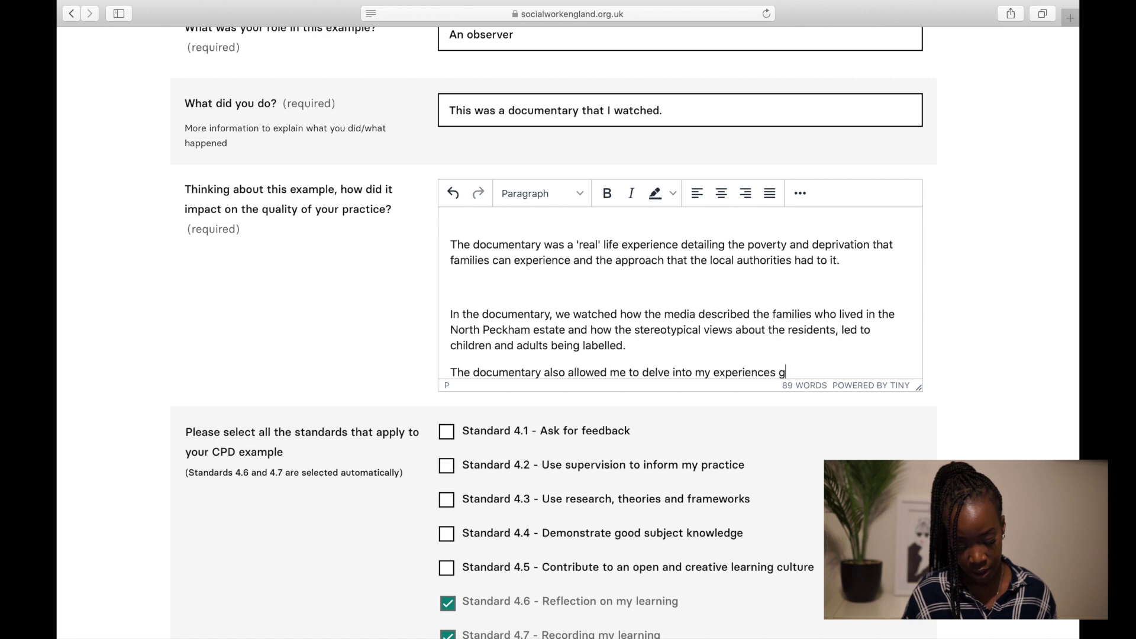
{"action": "type", "text": "rowing up in an "}
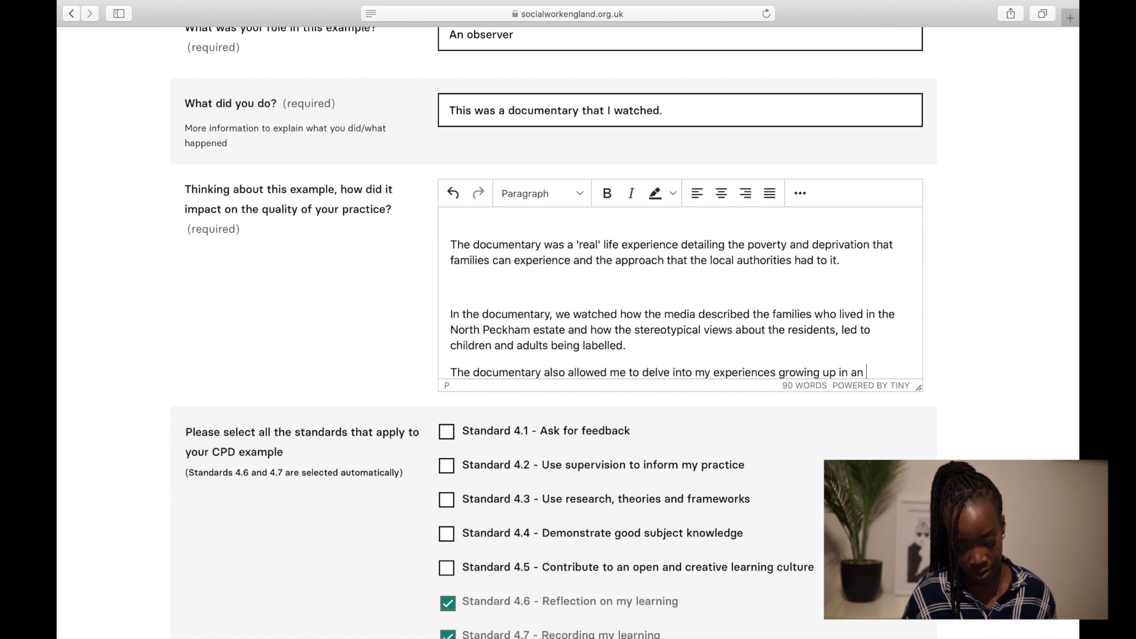
Finish the fourth paragraph with "estate and the negative connotations that this has."
{"action": "type", "text": "estate and the nrgative"}
{"action": "key", "text": "BackSpace"}
{"action": "key", "text": "BackSpace"}
{"action": "key", "text": "BackSpace"}
{"action": "key", "text": "BackSpace"}
{"action": "key", "text": "BackSpace"}
{"action": "key", "text": "BackSpace"}
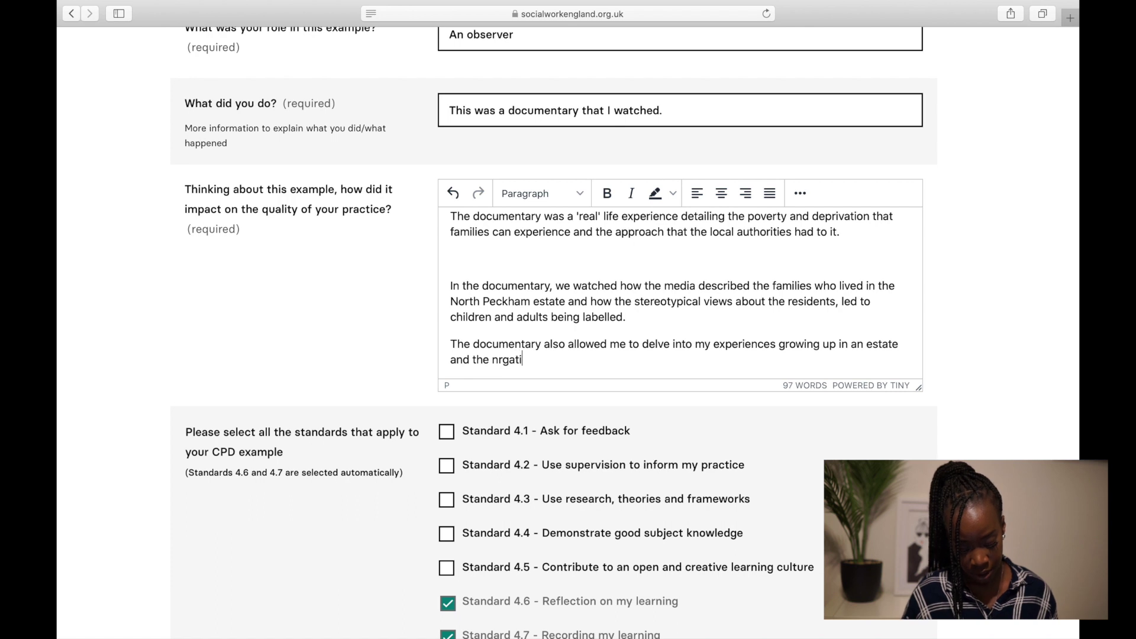
{"action": "key", "text": "BackSpace"}
{"action": "type", "text": "egative co"}
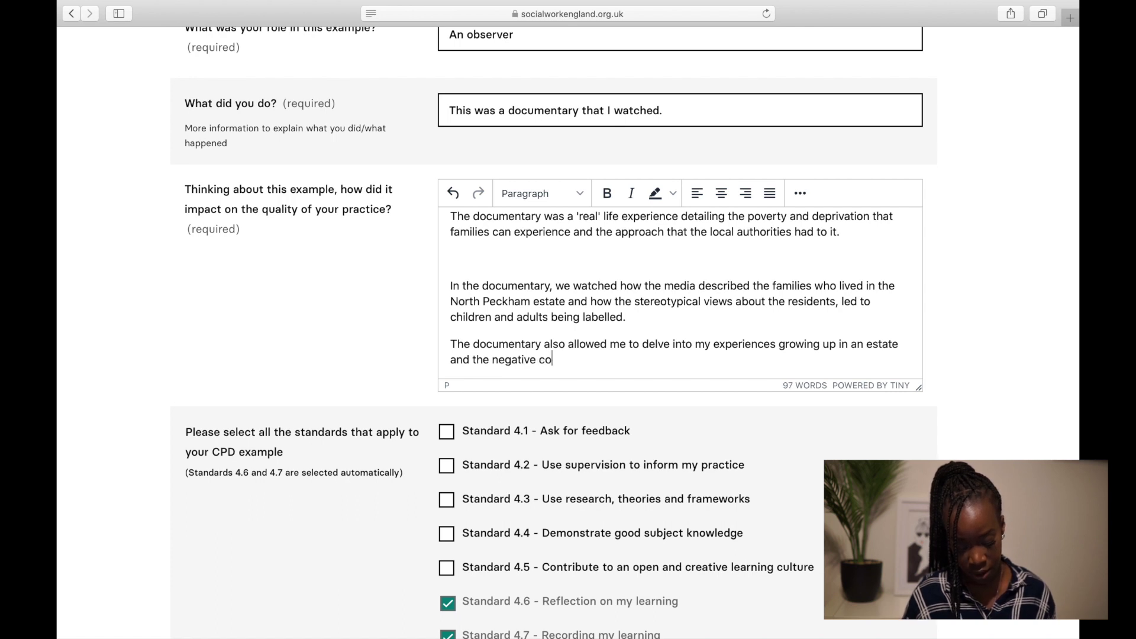
{"action": "type", "text": "nnotations that th"}
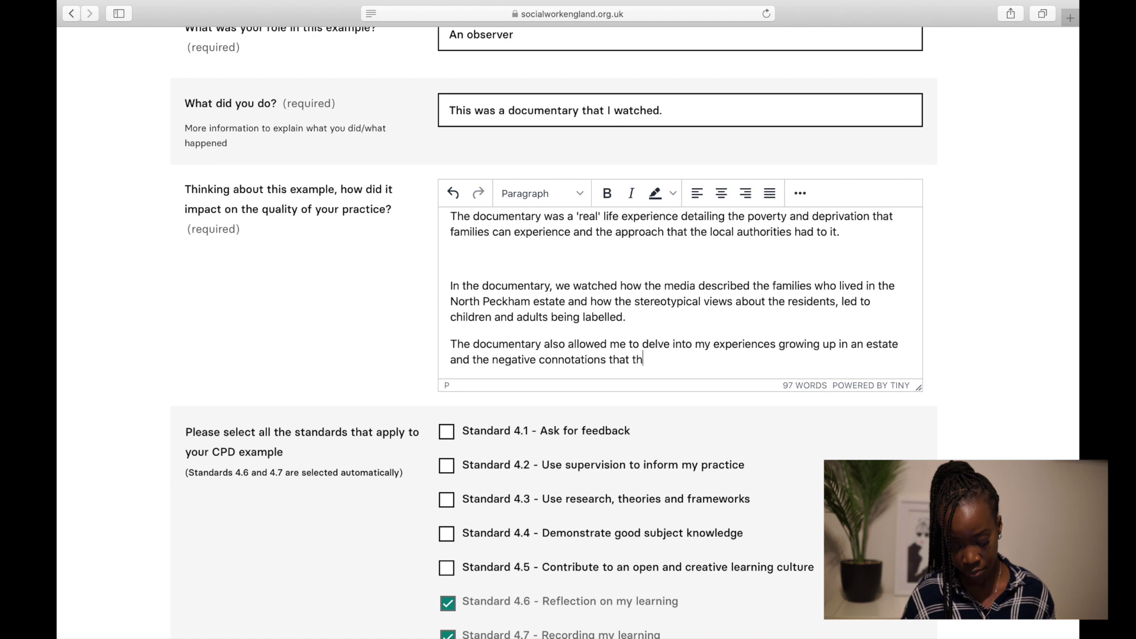
{"action": "type", "text": "is has."}
Start another paragraph after a blank line: "I have been able to reflect on the modern day society and how deprivation and poverty"
{"action": "key", "text": "Return"}
{"action": "key", "text": "Return"}
{"action": "type", "text": "I alwa"}
{"action": "key", "text": "BackSpace"}
{"action": "key", "text": "BackSpace"}
{"action": "key", "text": "BackSpace"}
{"action": "key", "text": "BackSpace"}
{"action": "type", "text": "have been able to reflect on"}
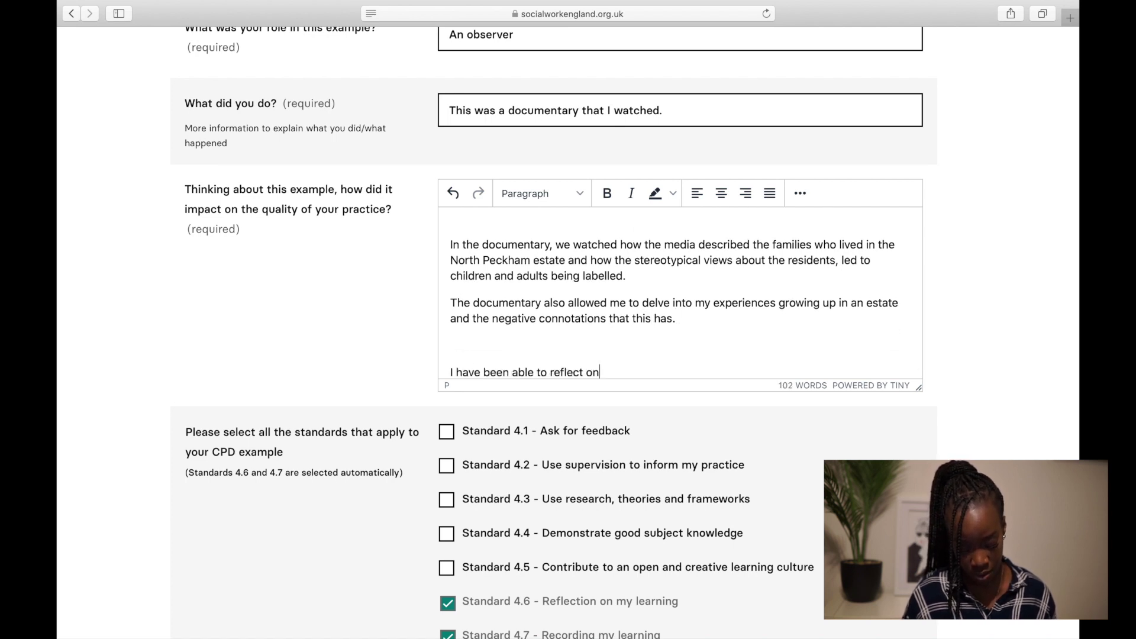
{"action": "type", "text": " the modern day"}
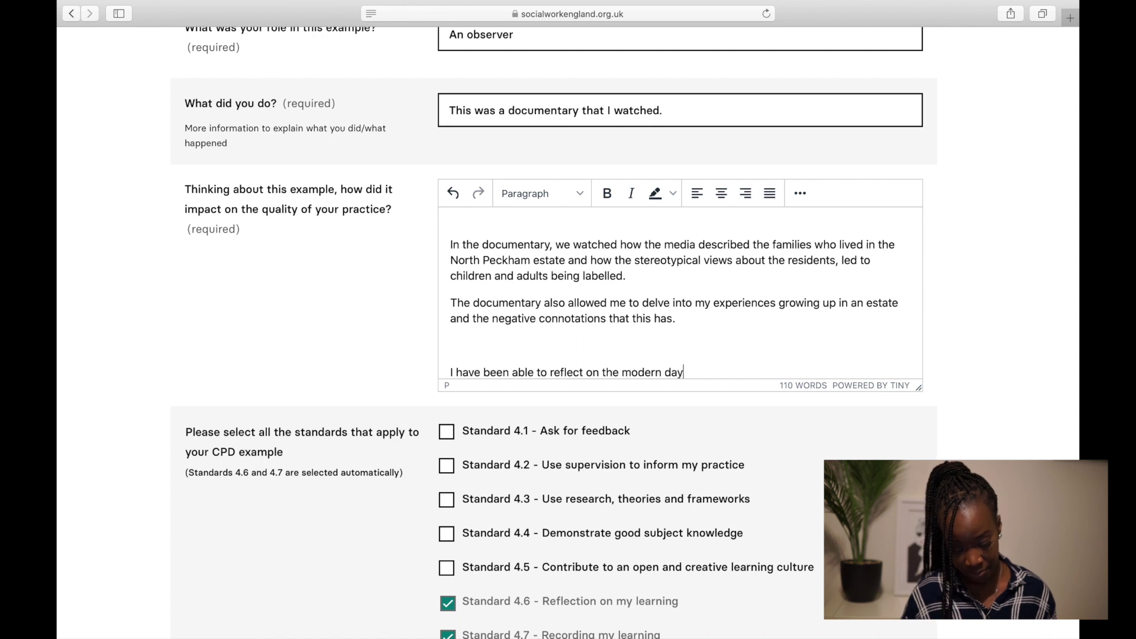
{"action": "type", "text": " society and how "}
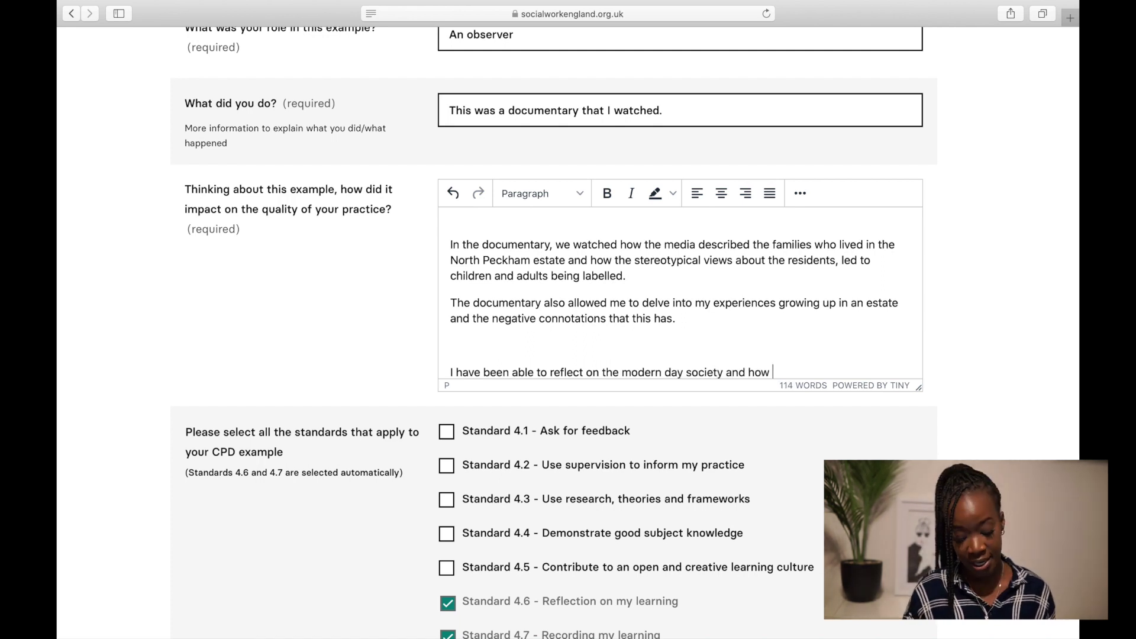
{"action": "type", "text": "depr"}
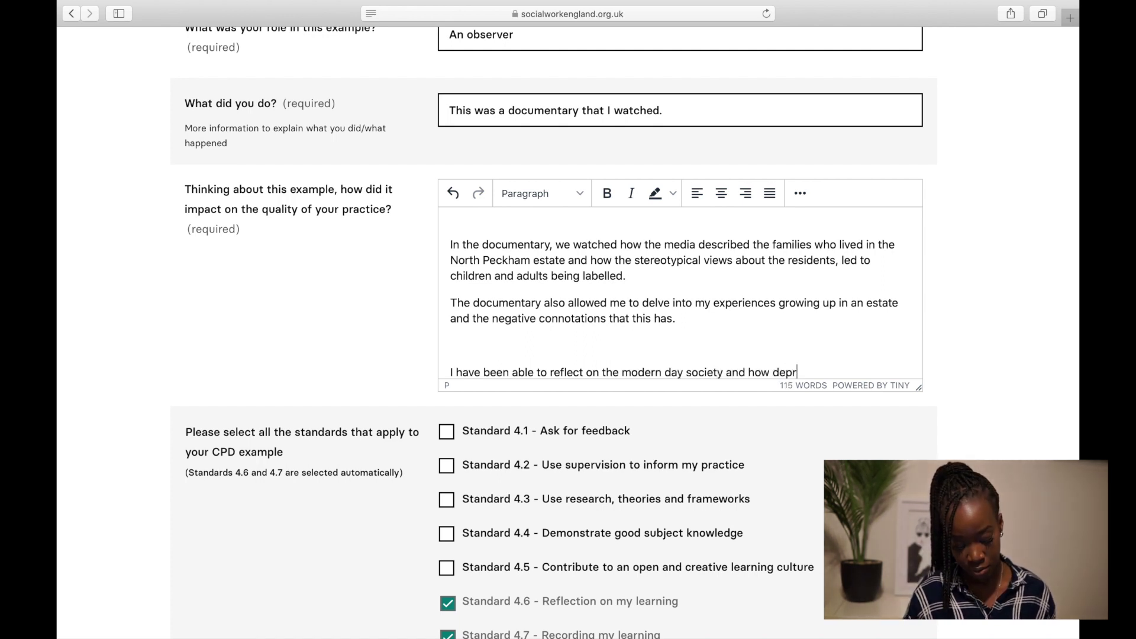
{"action": "type", "text": "ivation and poverty "}
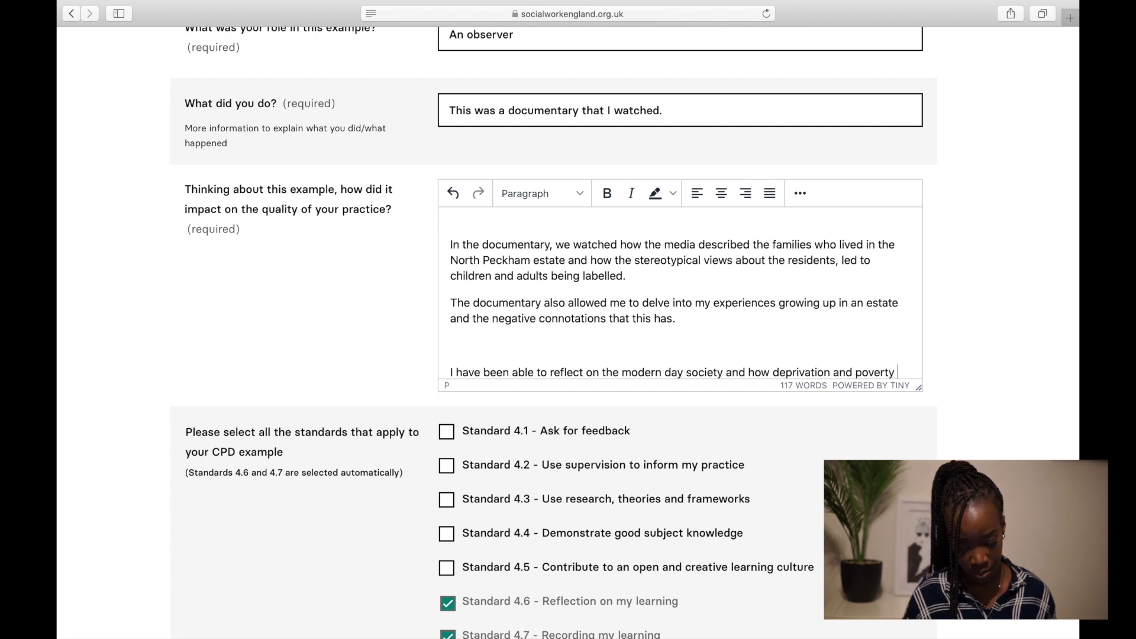
Complete the sentence with "impacts and lessens the outcomes for children and families." and begin another with "Whilst it was positive to"
{"action": "type", "text": "impacts and lessens th outcomes for children and families. "}
{"action": "type", "text": "whilst the"}
{"action": "key", "text": "BackSpace"}
{"action": "key", "text": "BackSpace"}
{"action": "key", "text": "BackSpace"}
{"action": "key", "text": "BackSpace"}
{"action": "key", "text": "BackSpace"}
{"action": "key", "text": "BackSpace"}
{"action": "key", "text": "BackSpace"}
{"action": "key", "text": "BackSpace"}
{"action": "key", "text": "BackSpace"}
{"action": "type", "text": "Wh"}
{"action": "key", "text": "BackSpace"}
{"action": "key", "text": "BackSpace"}
{"action": "key", "text": "BackSpace"}
{"action": "type", "text": "Whilst it was positive to "}
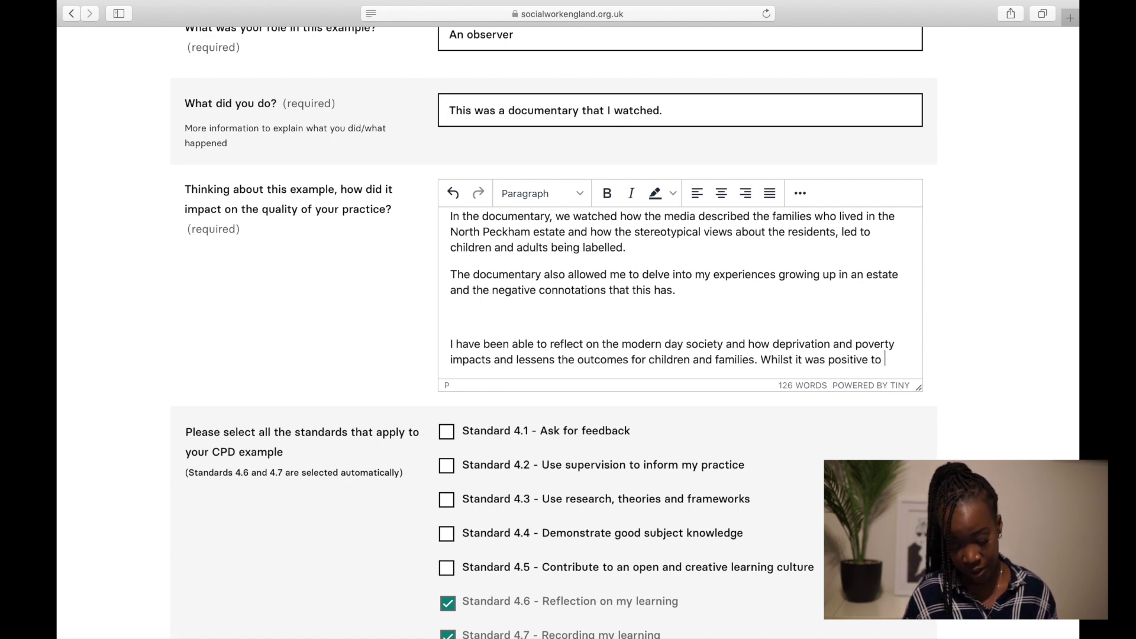
Continue the sentence with "see that there were sucess stories from those who lived in the North Peckham estate,"
{"action": "type", "text": "see that there were sucess stories from those who lived in the n"}
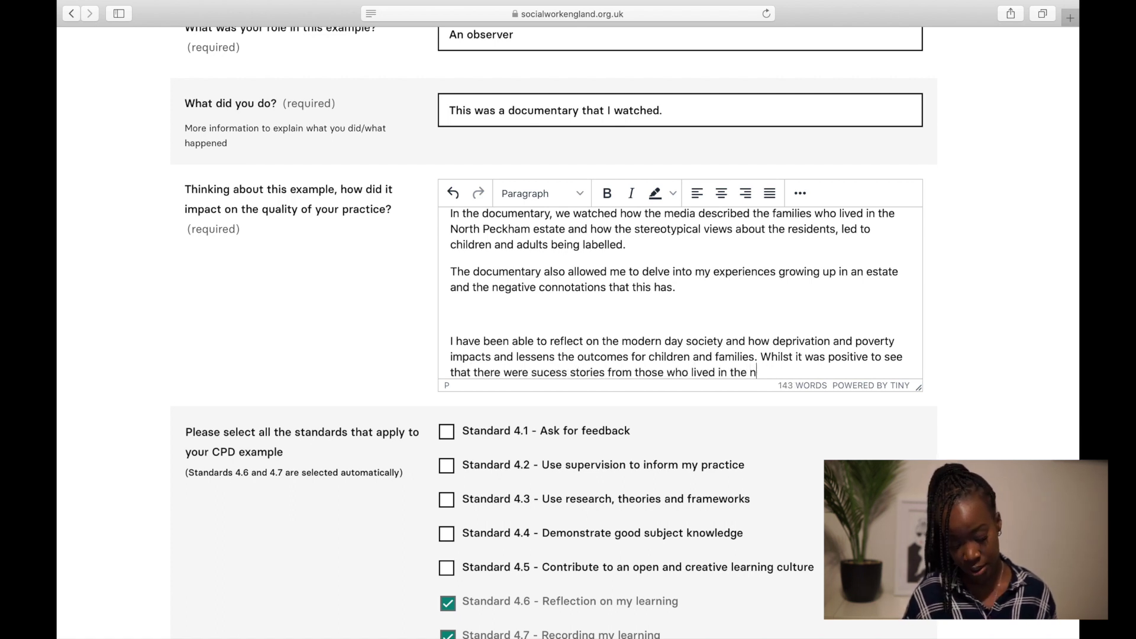
{"action": "key", "text": "BackSpace"}
{"action": "type", "text": "North PECKHAM"}
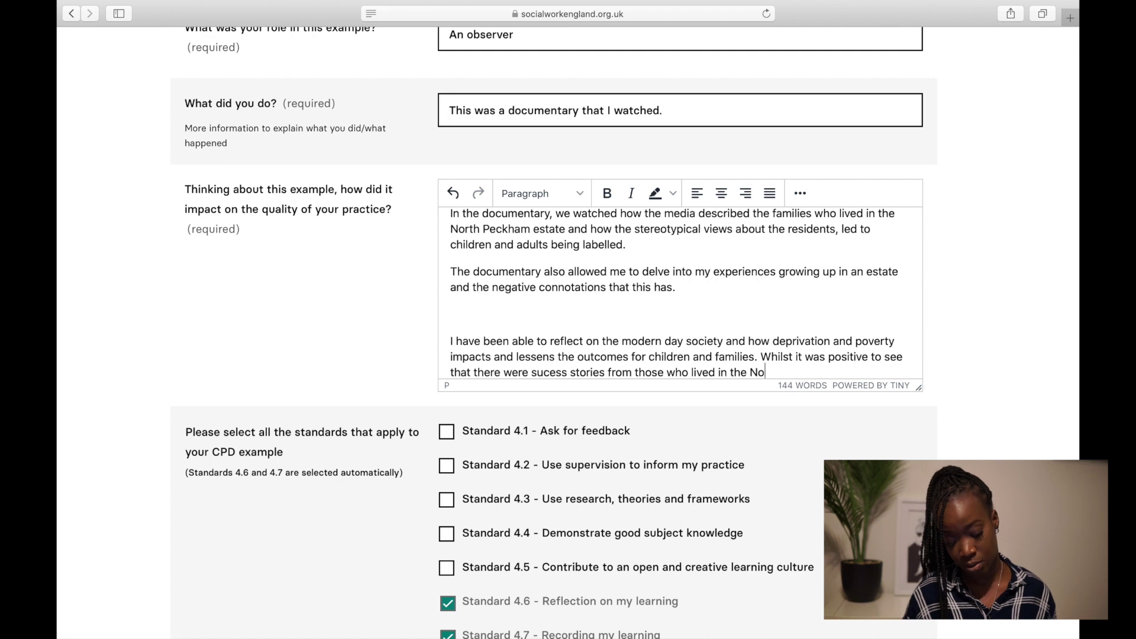
{"action": "key", "text": "BackSpace"}
{"action": "key", "text": "BackSpace"}
{"action": "key", "text": "BackSpace"}
{"action": "key", "text": "BackSpace"}
{"action": "key", "text": "BackSpace"}
{"action": "key", "text": "BackSpace"}
{"action": "key", "text": "BackSpace"}
{"action": "type", "text": "P"}
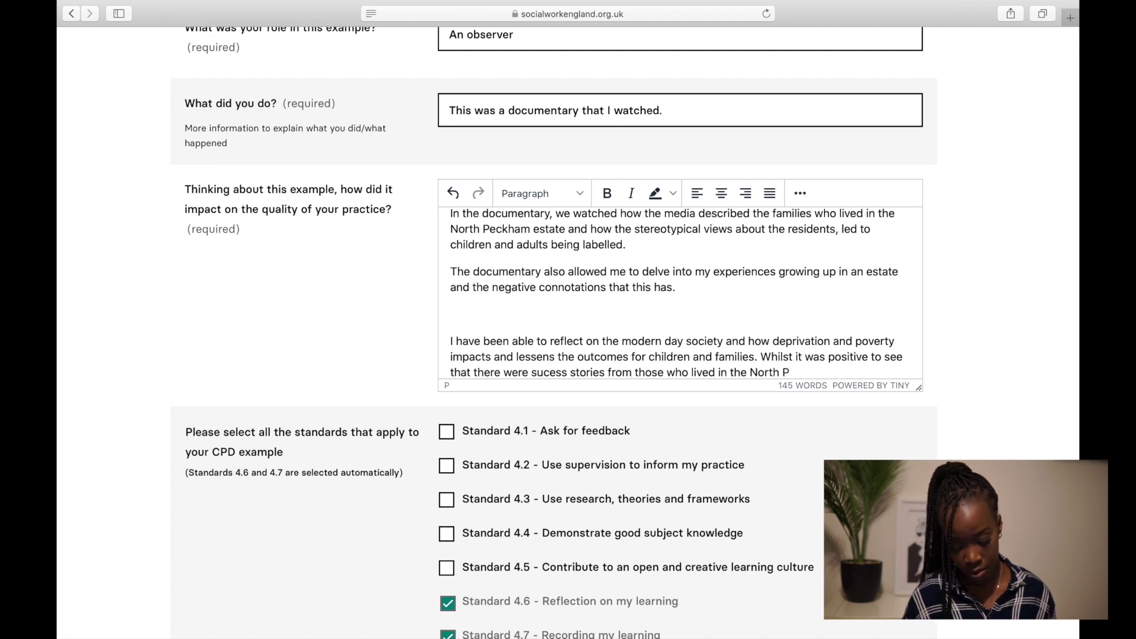
{"action": "type", "text": "eckham estate, "}
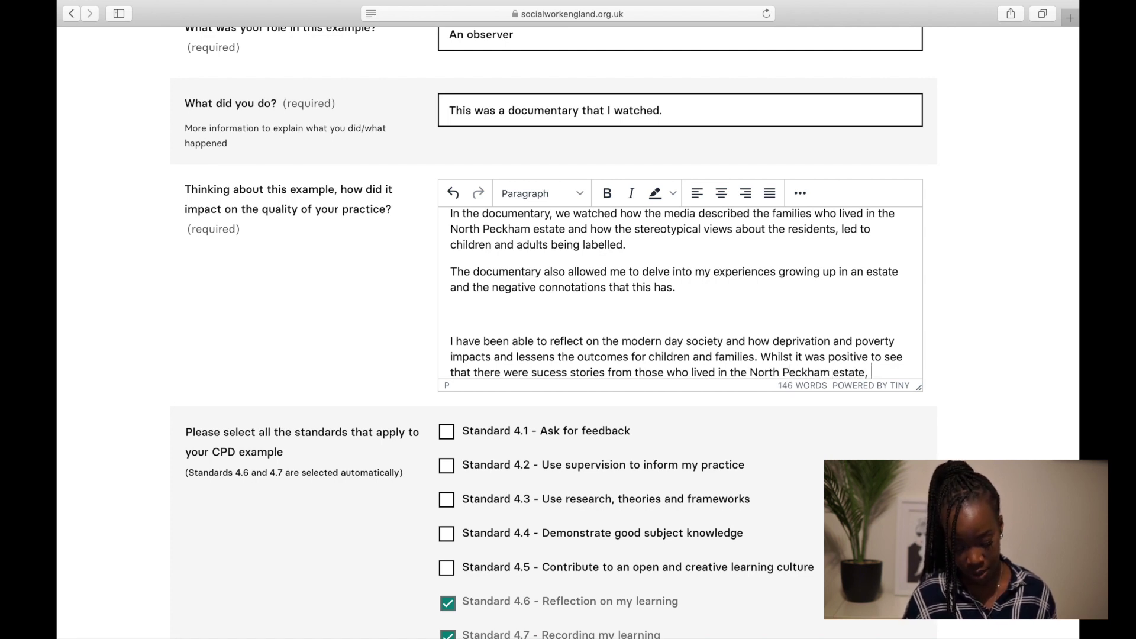
Finish the sentence with "we also saw how these early childhood experiences for some did not allow them to have the positive outcomes that their peers had."
{"action": "type", "text": "we also go"}
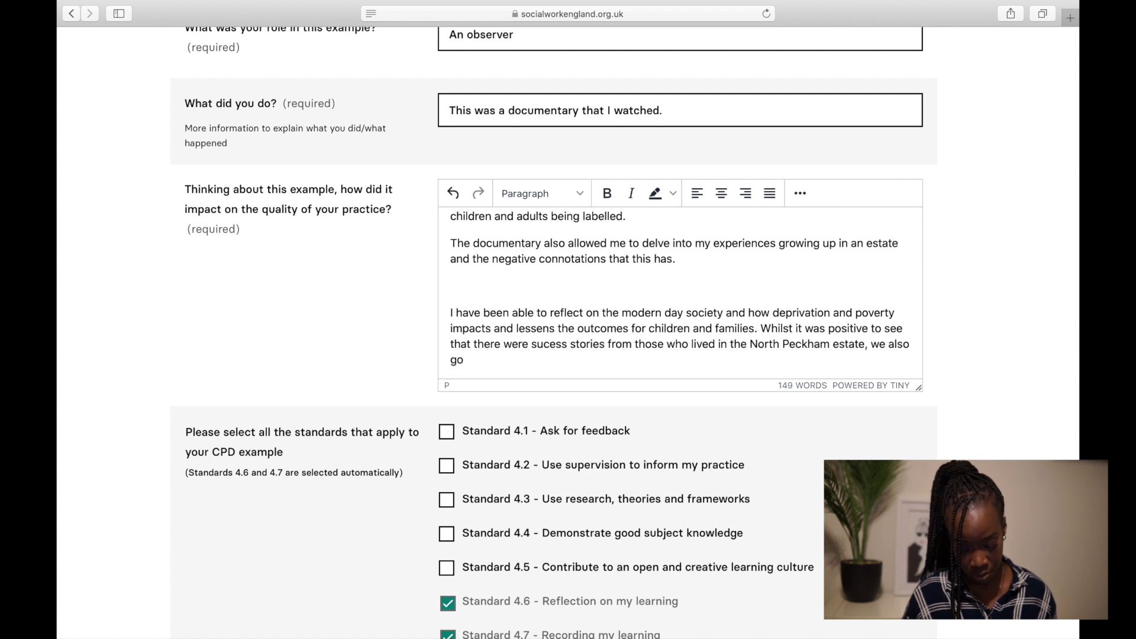
{"action": "key", "text": "BackSpace"}
{"action": "key", "text": "BackSpace"}
{"action": "type", "text": "saw how these early childhood experiences for som"}
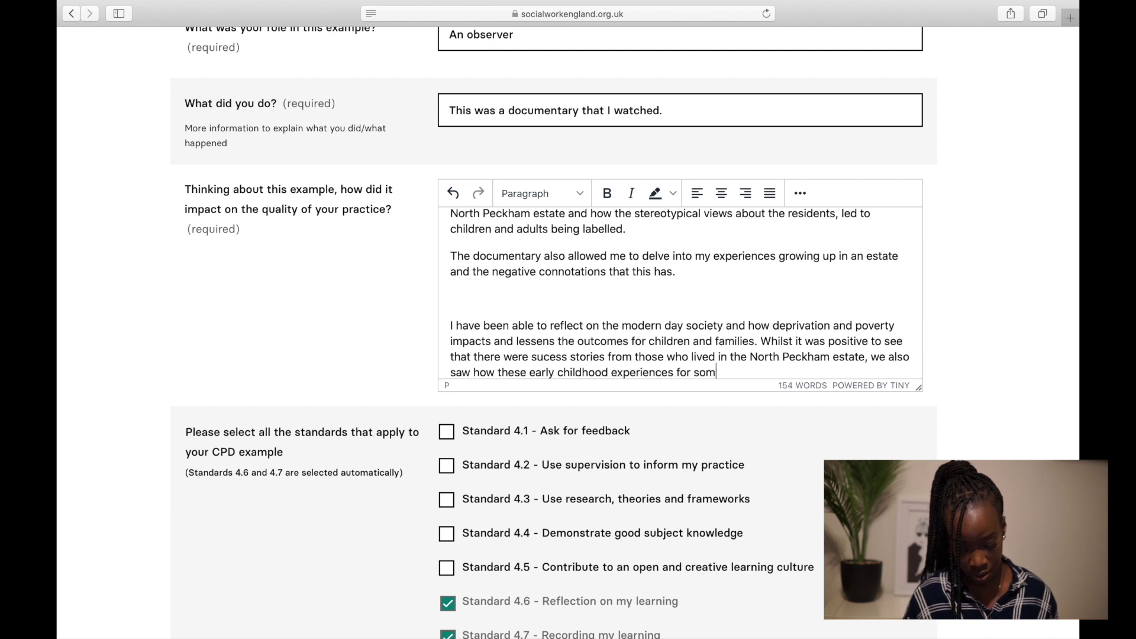
{"action": "type", "text": "e did not "}
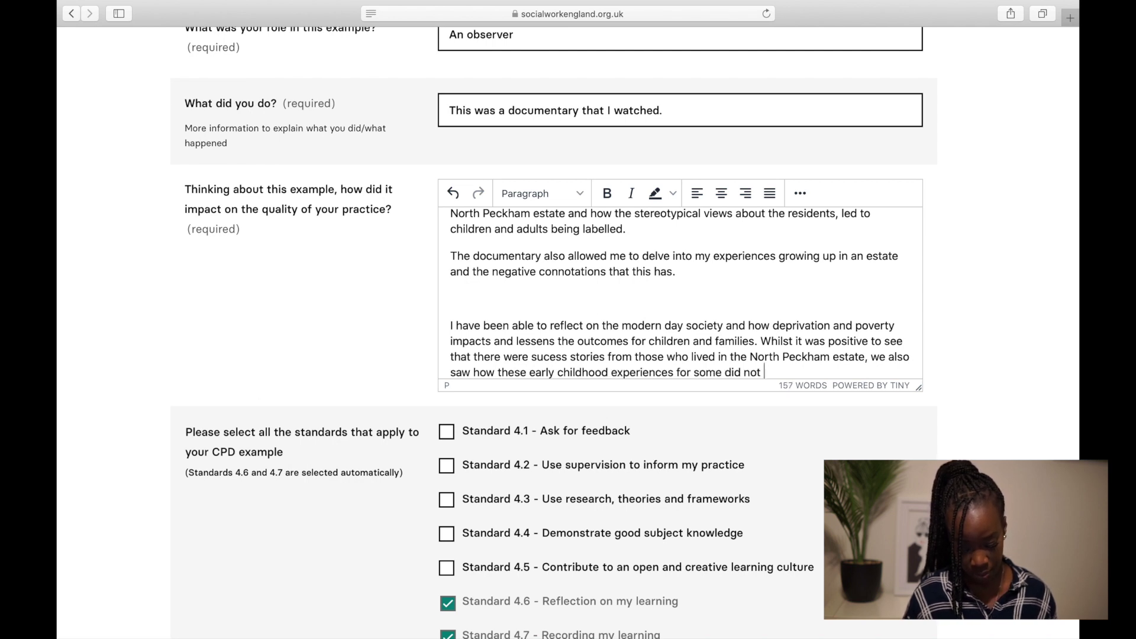
{"action": "type", "text": "allow them to have the positive outcomes "}
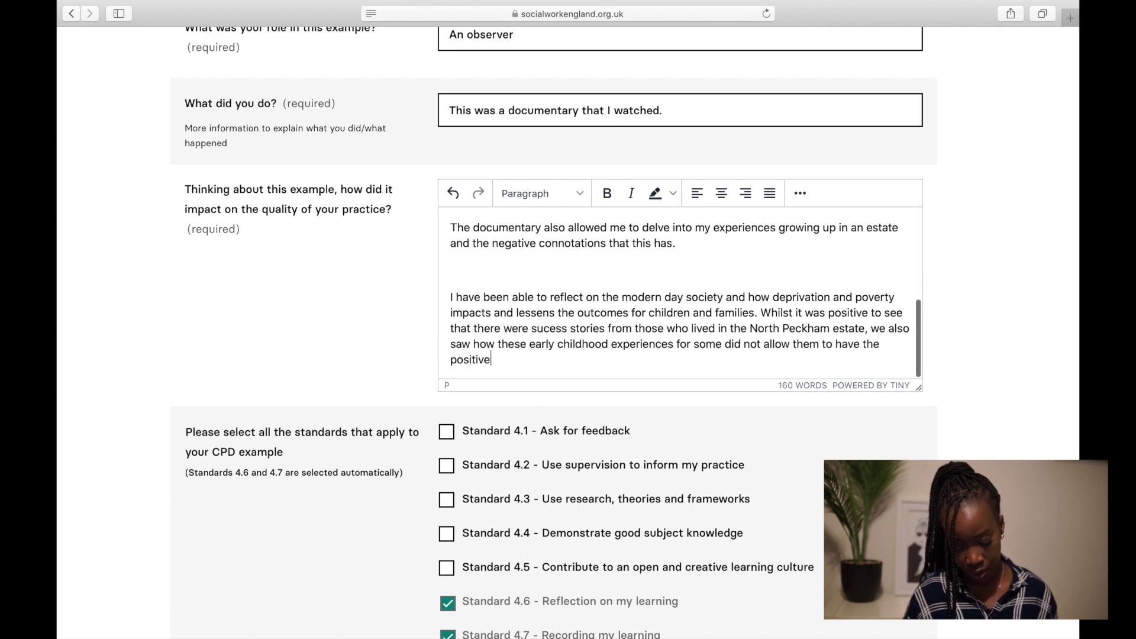
{"action": "type", "text": "that their peers had."}
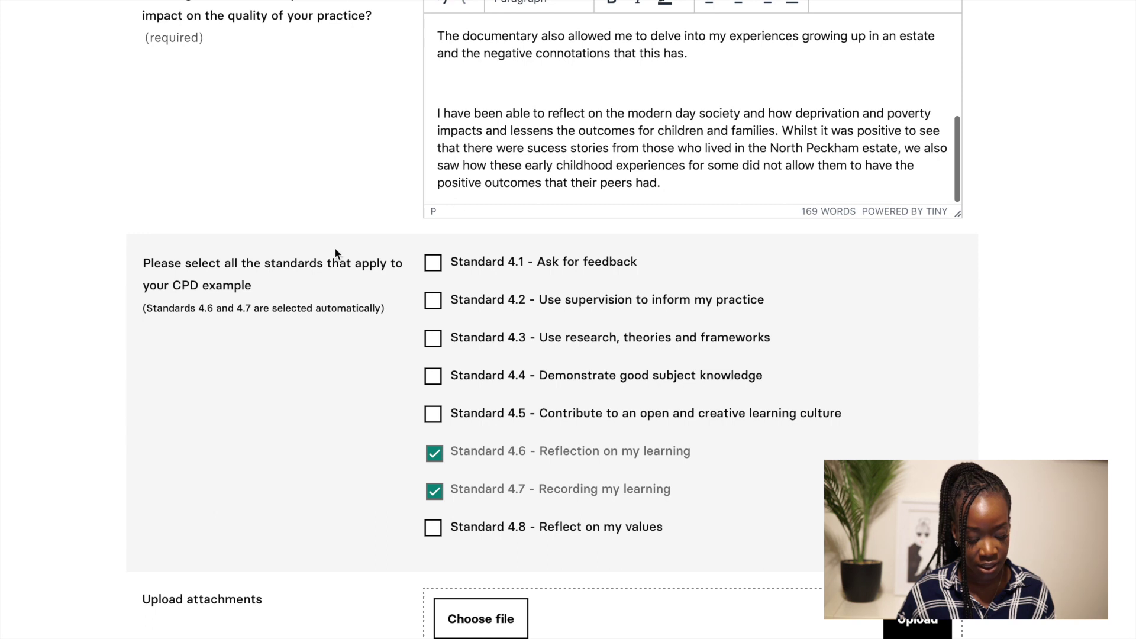
Review the completed practice-impact answer and select Standard 4.8 - Reflect on my values as applying to the CPD example
{"action": "scroll", "coordinate": [345, 285], "scroll_direction": "down", "scroll_amount": 2}
{"action": "scroll", "coordinate": [345, 289], "scroll_direction": "up", "scroll_amount": 6}
{"action": "scroll", "coordinate": [520, 373], "scroll_direction": "up", "scroll_amount": 3}
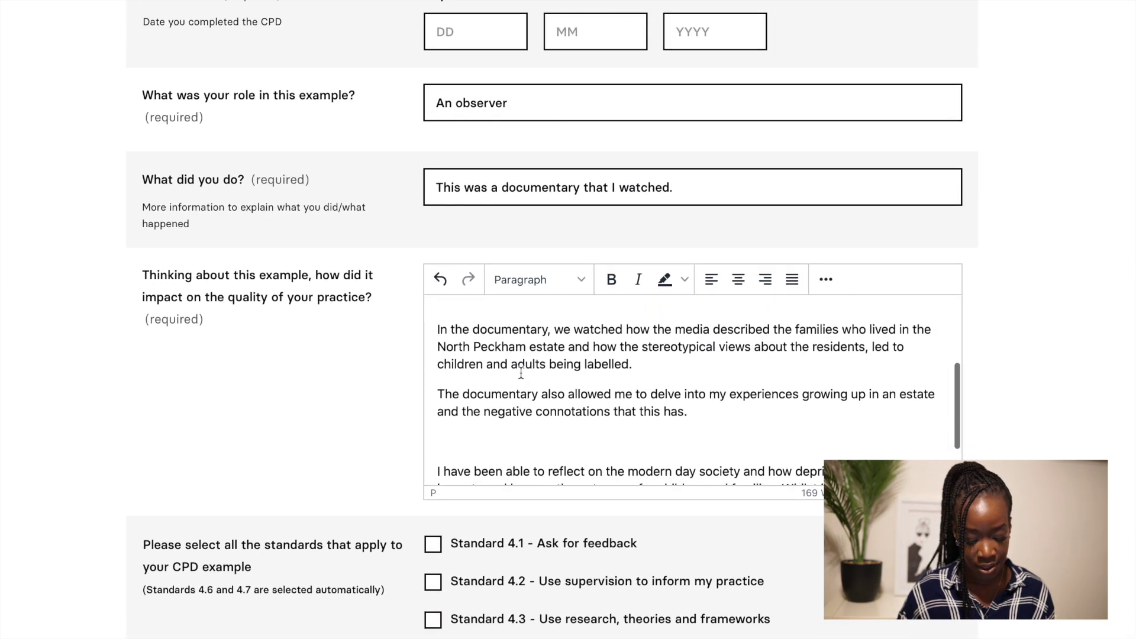
{"action": "scroll", "coordinate": [520, 373], "scroll_direction": "up", "scroll_amount": 3}
{"action": "scroll", "coordinate": [489, 373], "scroll_direction": "down", "scroll_amount": 5}
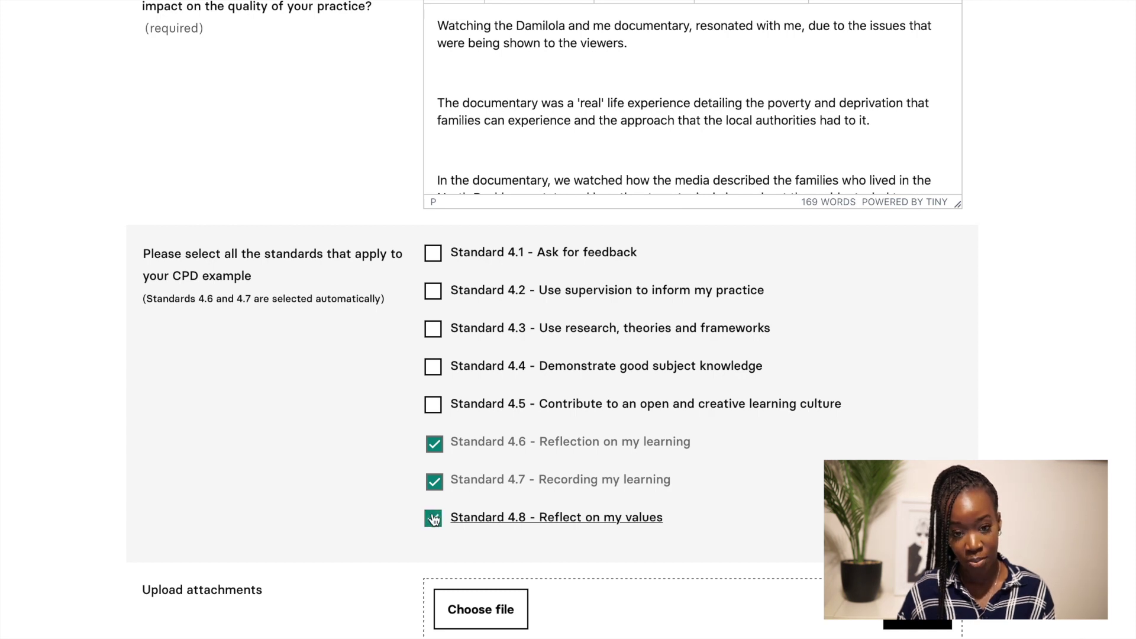
{"action": "scroll", "coordinate": [395, 515], "scroll_direction": "down", "scroll_amount": 1}
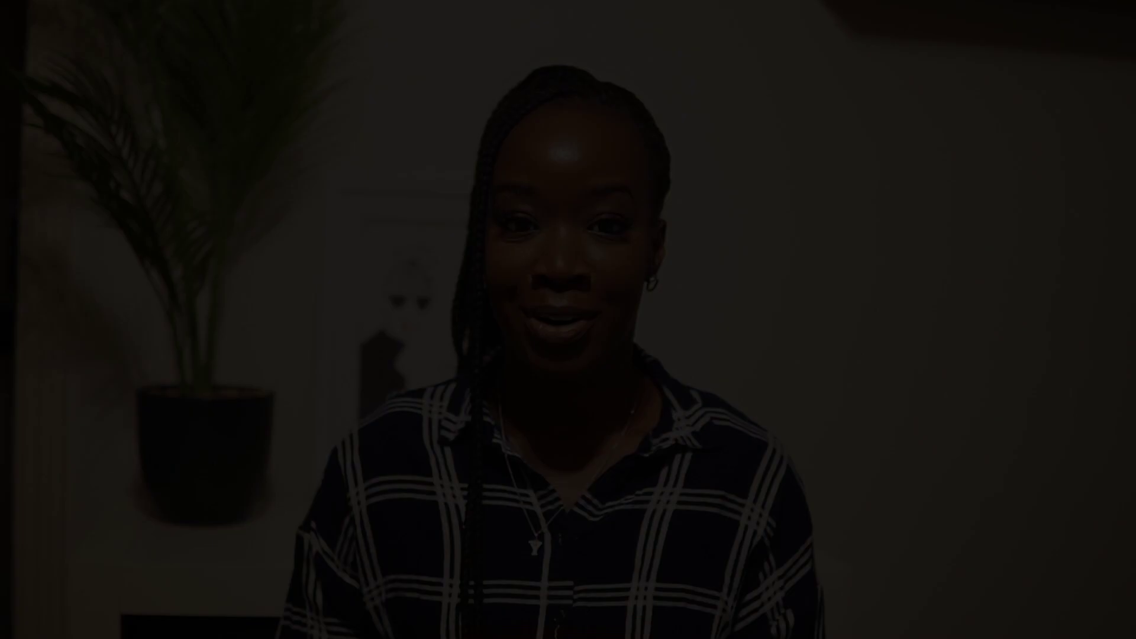